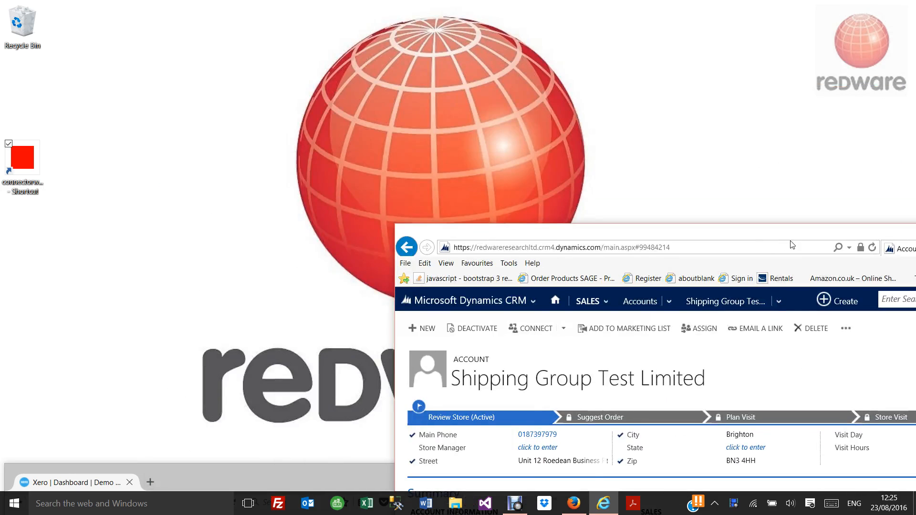
Switch to the Xero browser window and open Demo Company (UK) from the My Xero page.
double_click(180, 469)
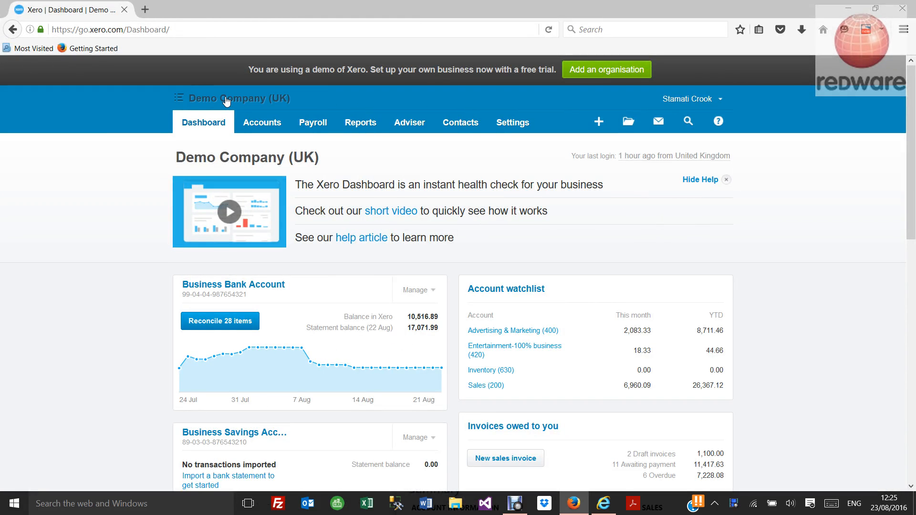
click(261, 102)
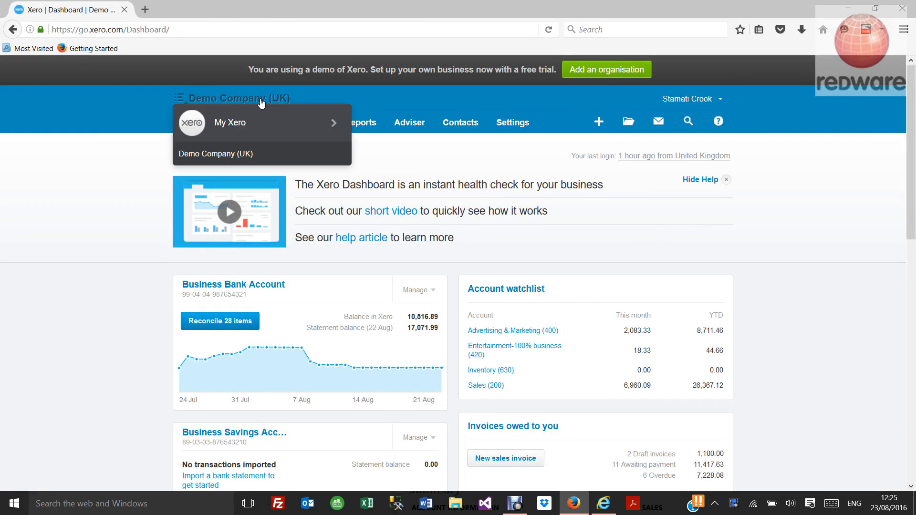
click(256, 126)
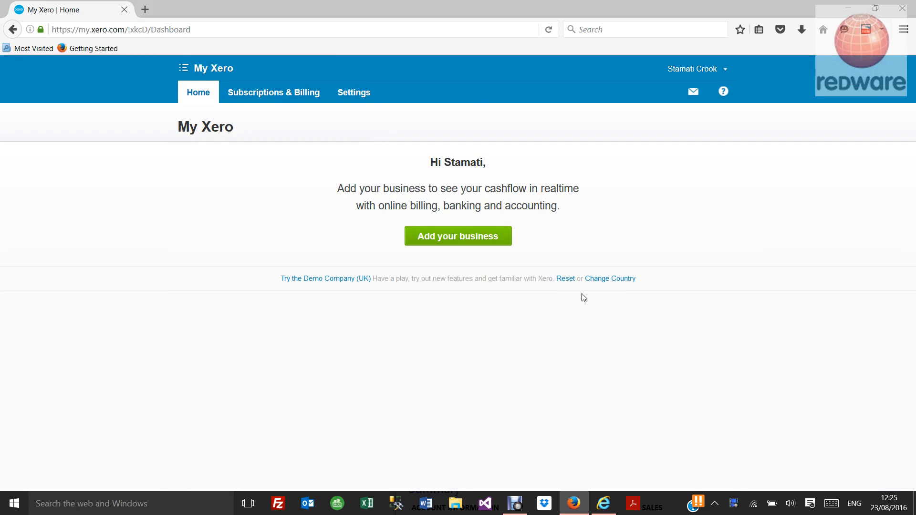
click(302, 280)
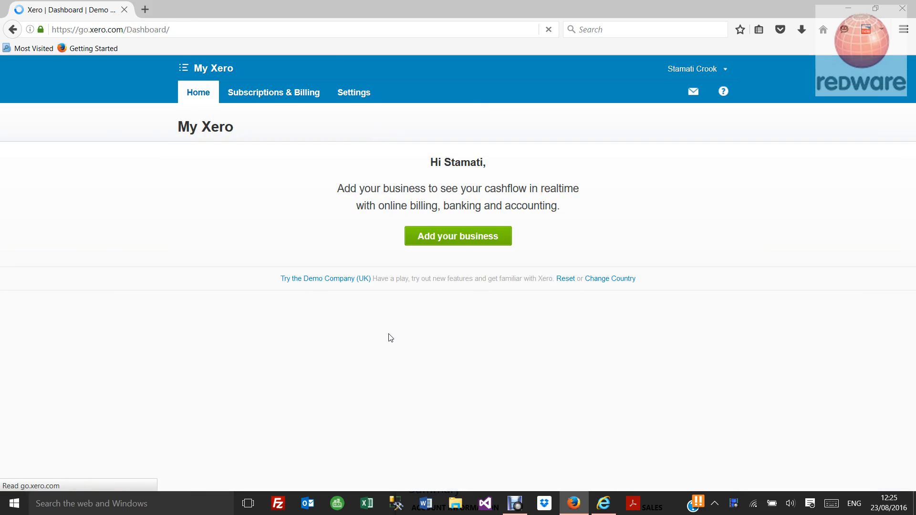
Launch the CRM2016->XERO connector from the desktop and show its CRM connection settings beside the CRM window.
drag(421, 1, 668, 309)
drag(728, 235, 554, 52)
click(19, 154)
double_click(19, 152)
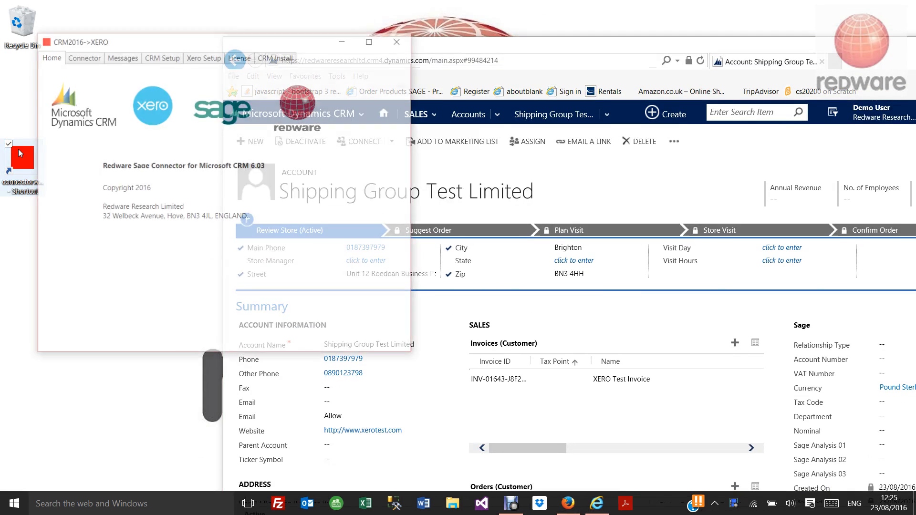
click(148, 57)
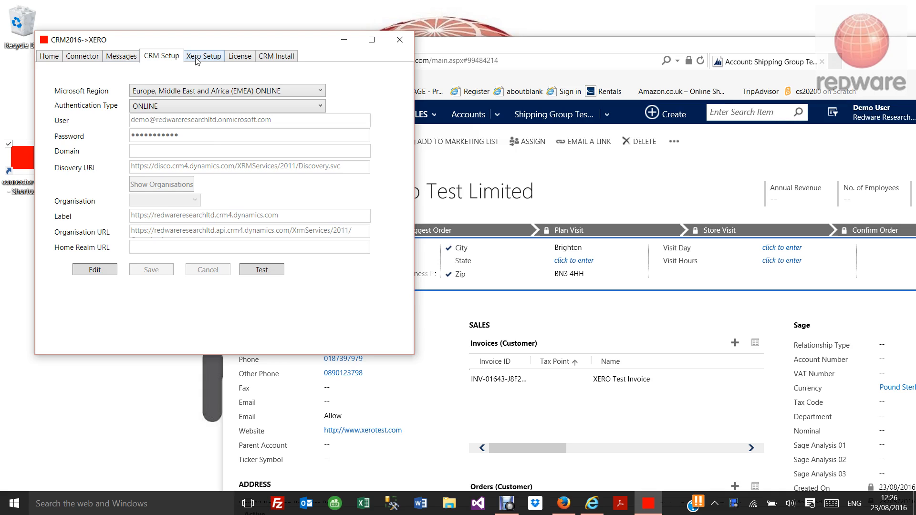
drag(225, 40, 213, 155)
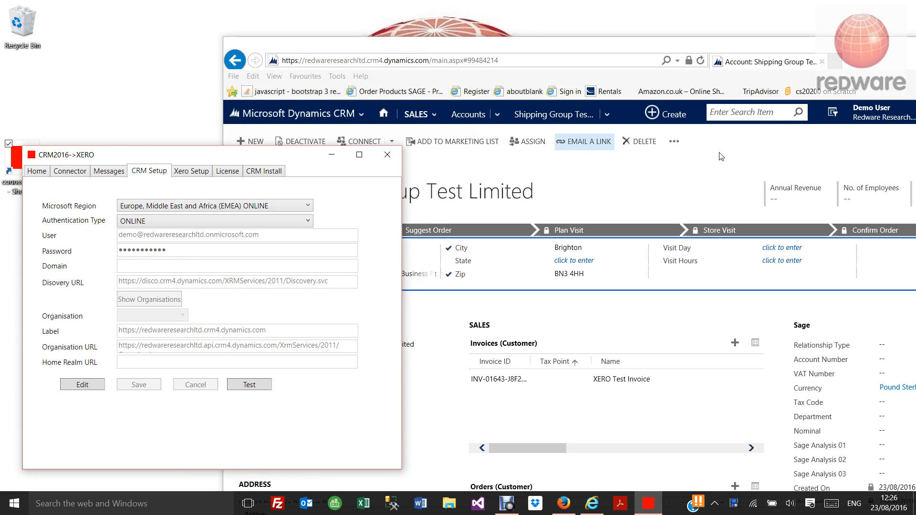
Switch to Dynamics CRM and examine the Relationship Type choices on the Shipping Group Test Limited account.
click(619, 49)
double_click(619, 49)
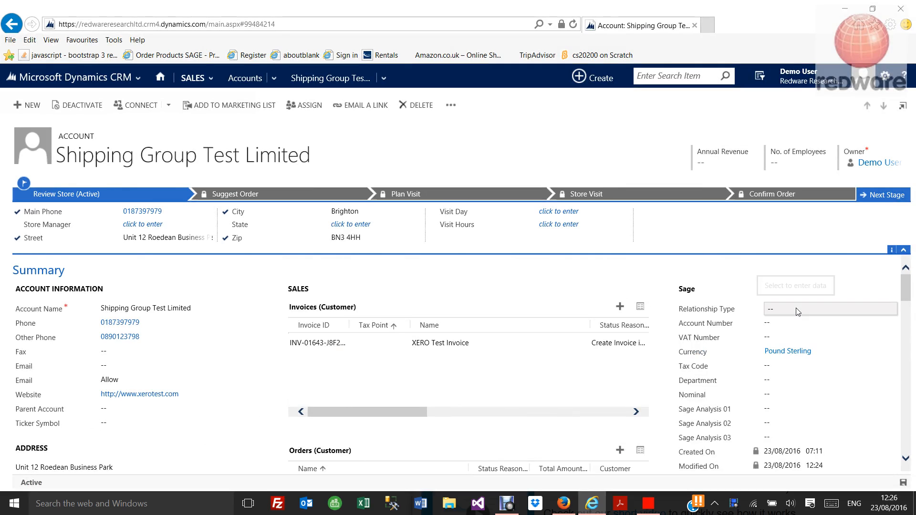
click(799, 312)
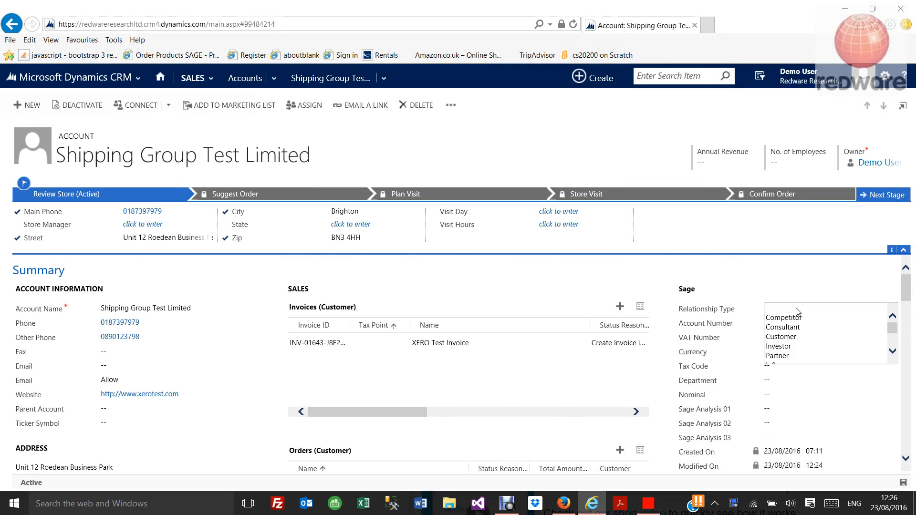
click(796, 308)
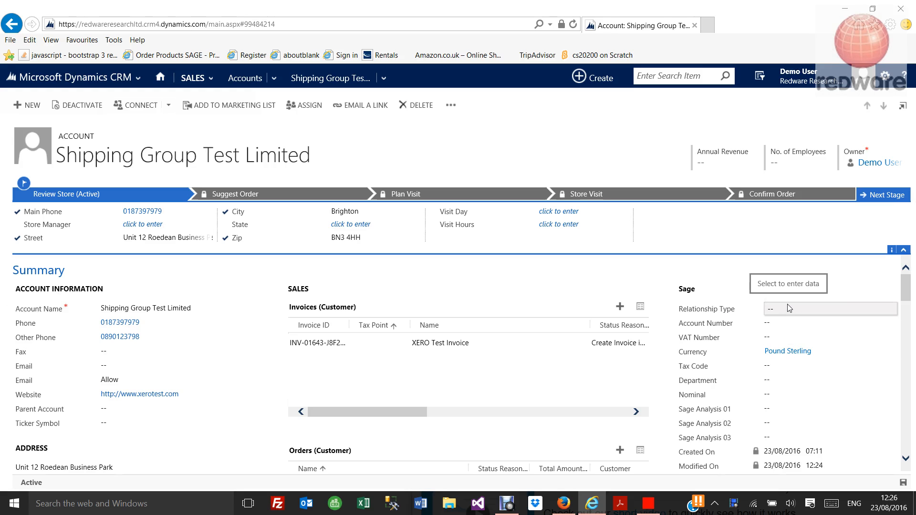
Open the account's XERO Test Invoice and its GDS Gas Installation product line.
click(365, 339)
double_click(363, 342)
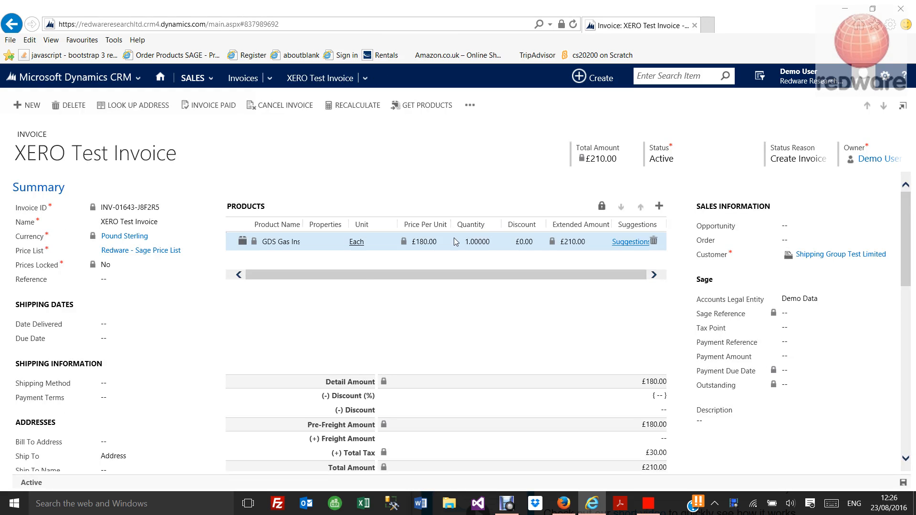
double_click(287, 241)
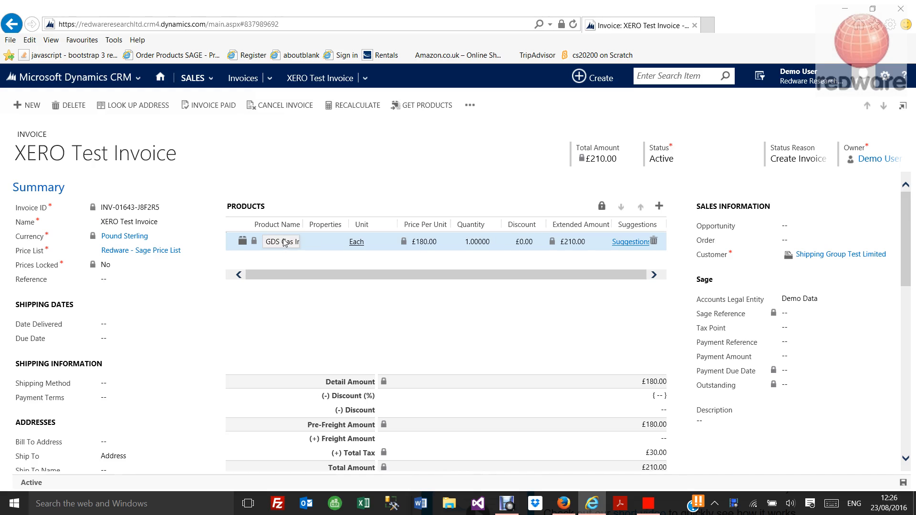
click(316, 238)
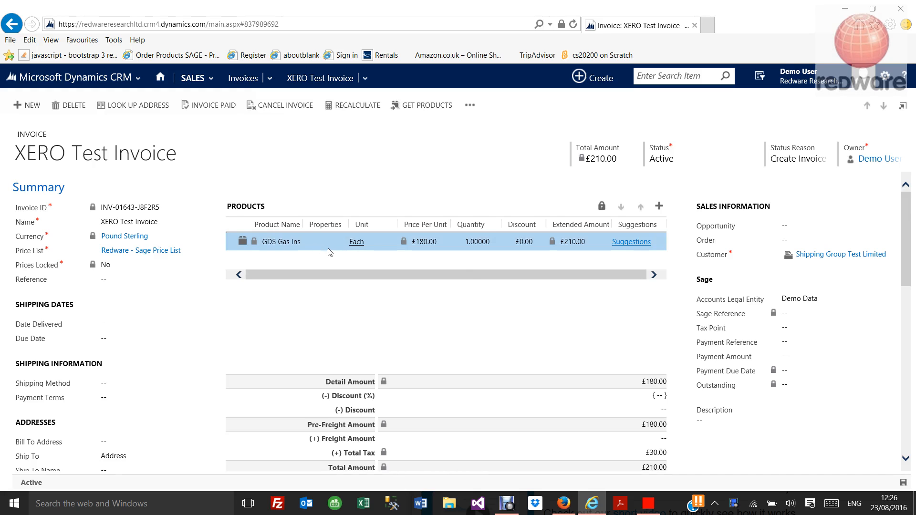
double_click(313, 245)
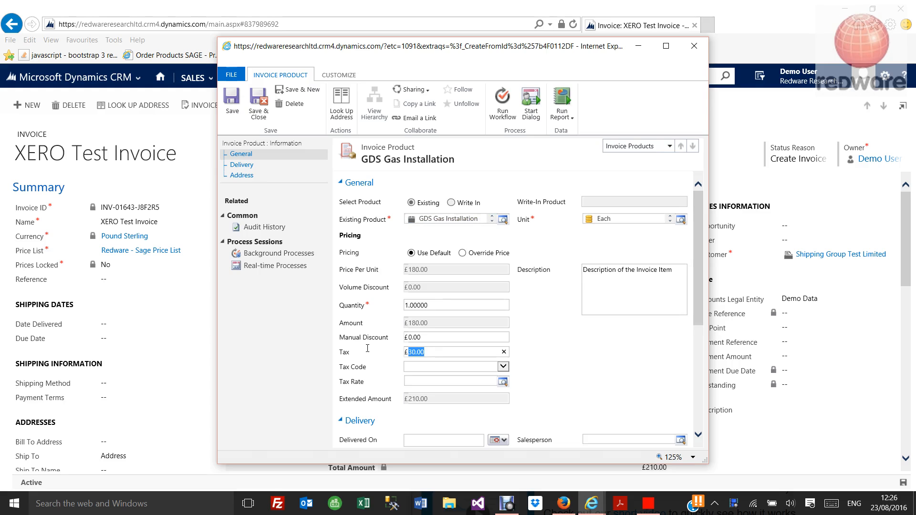
Examine the tax code choices and description of the invoice product, and save and close its record.
click(504, 366)
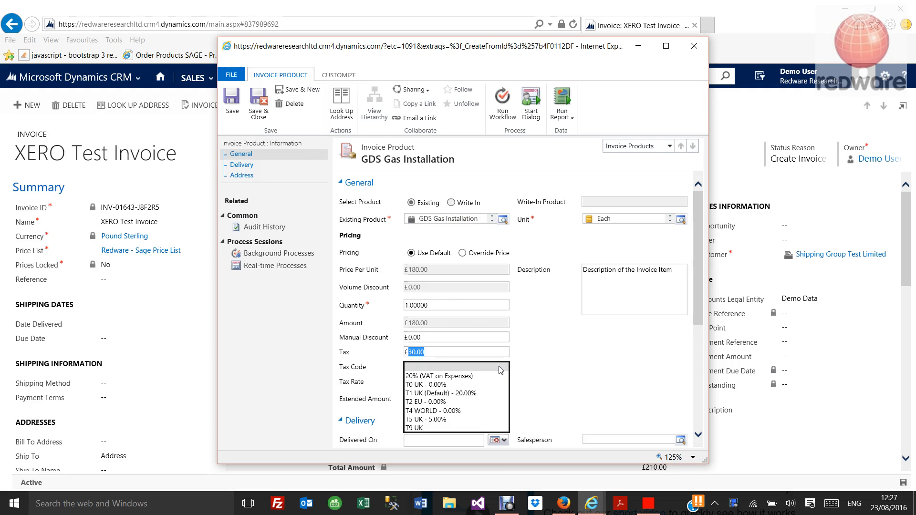
click(549, 353)
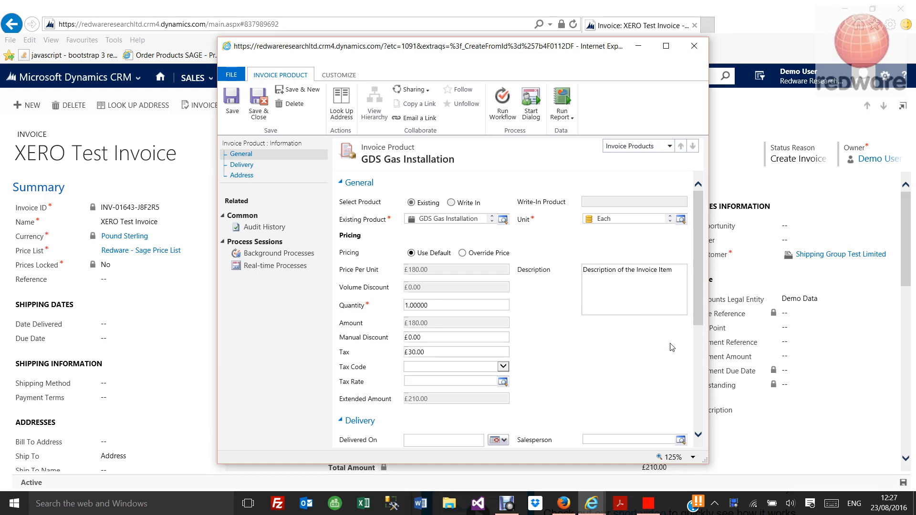
drag(685, 278, 557, 264)
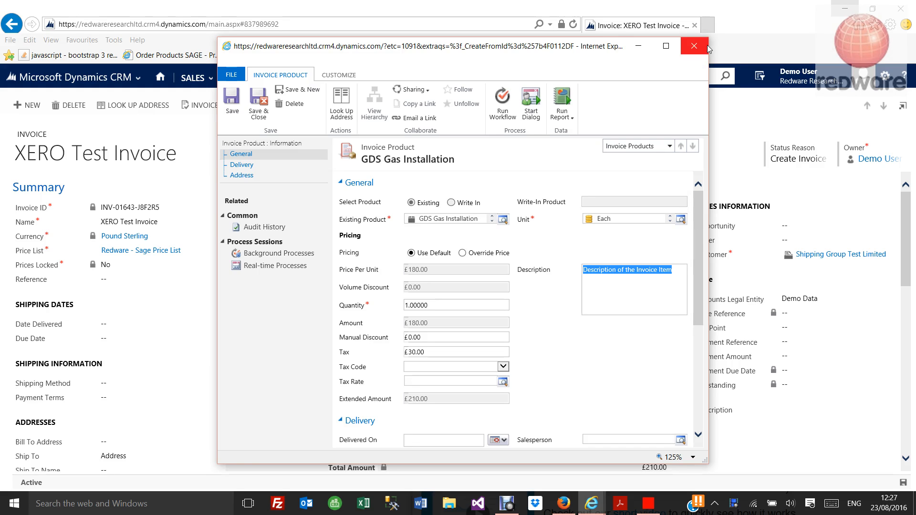
click(258, 103)
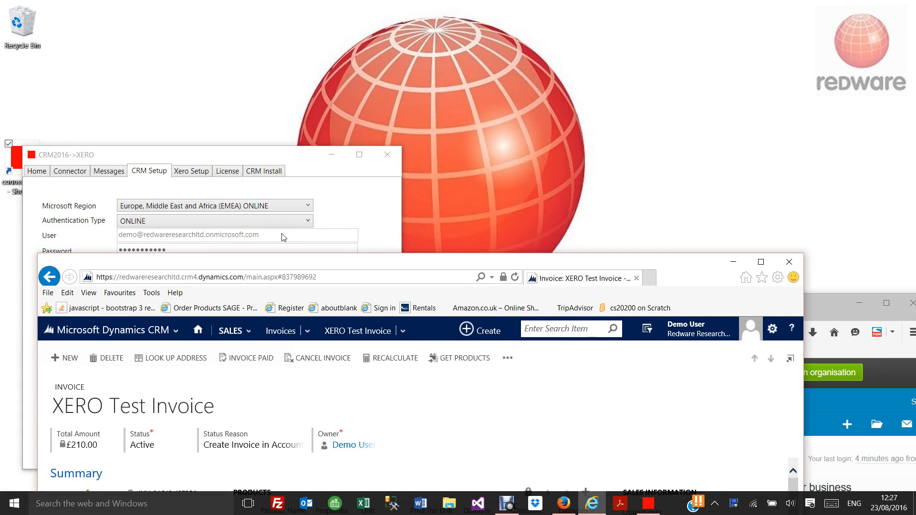
Start the Xero connection from the connector's Xero settings and authorise it to access Demo Company (UK).
click(206, 156)
drag(206, 156, 269, 56)
click(260, 70)
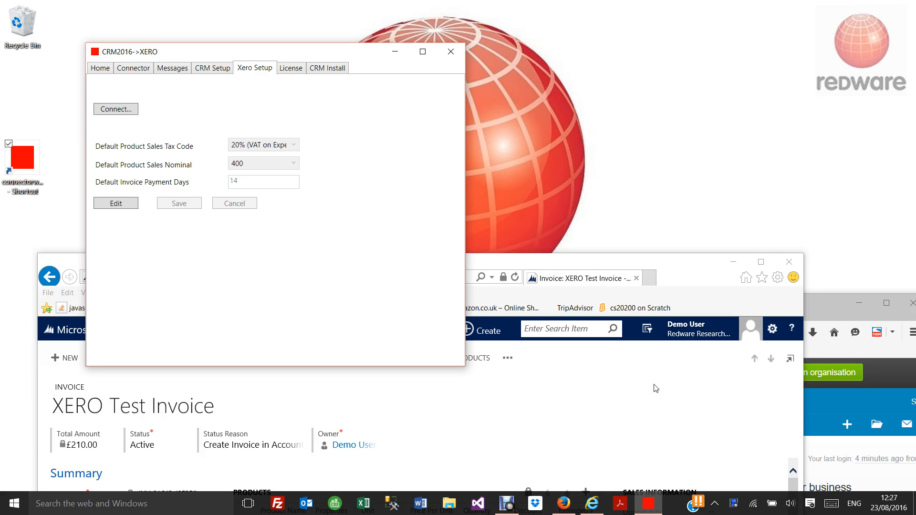
drag(584, 261, 783, 19)
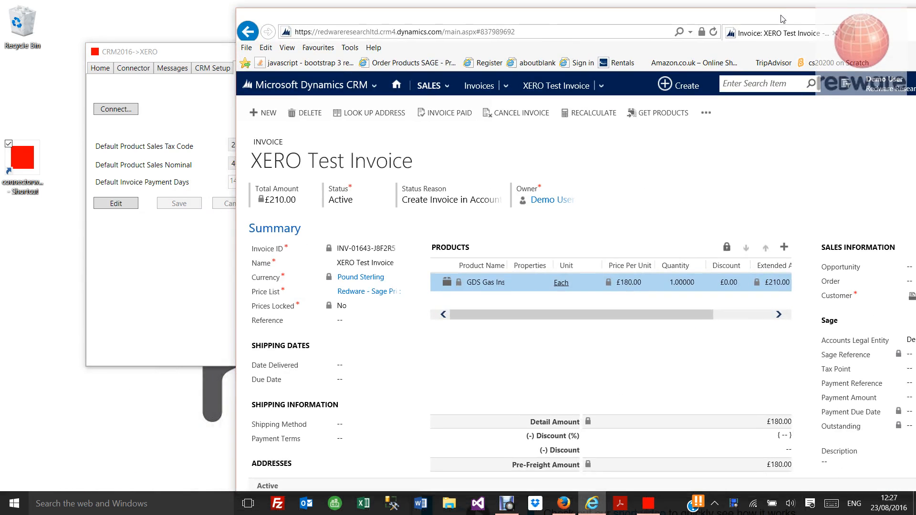
click(106, 111)
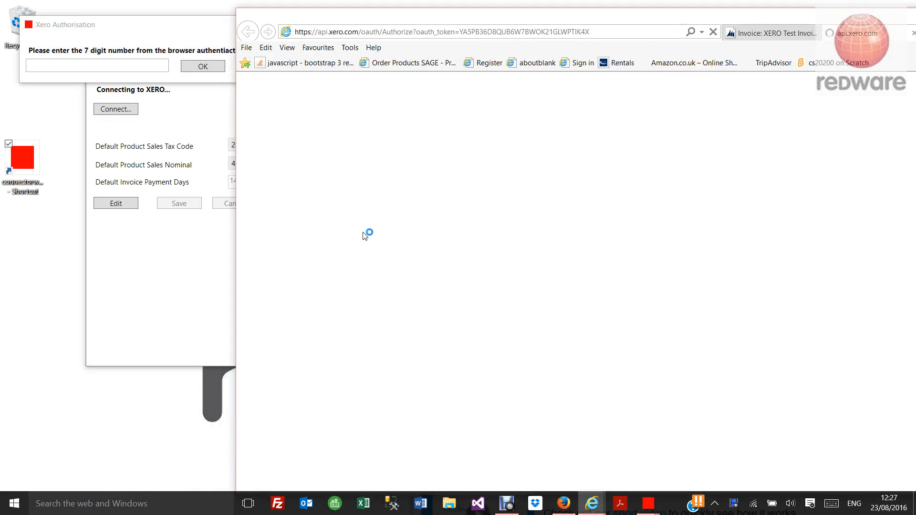
click(534, 325)
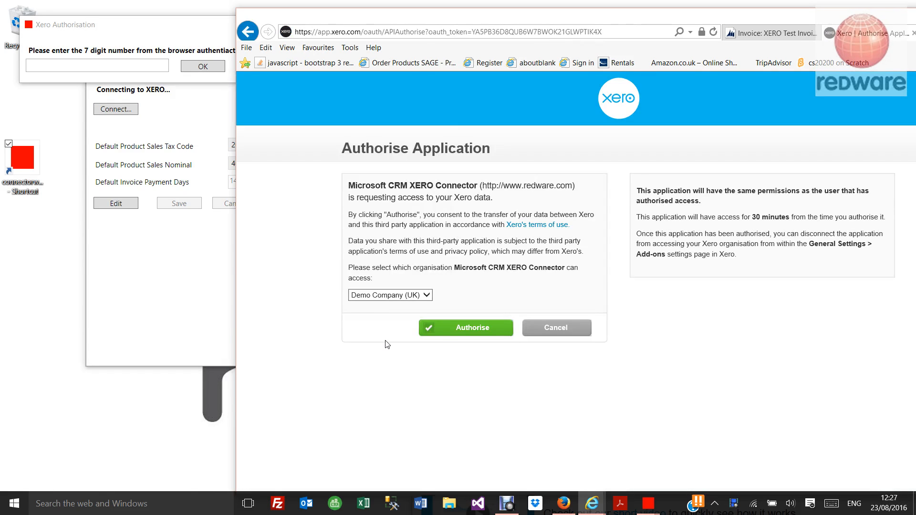
click(445, 333)
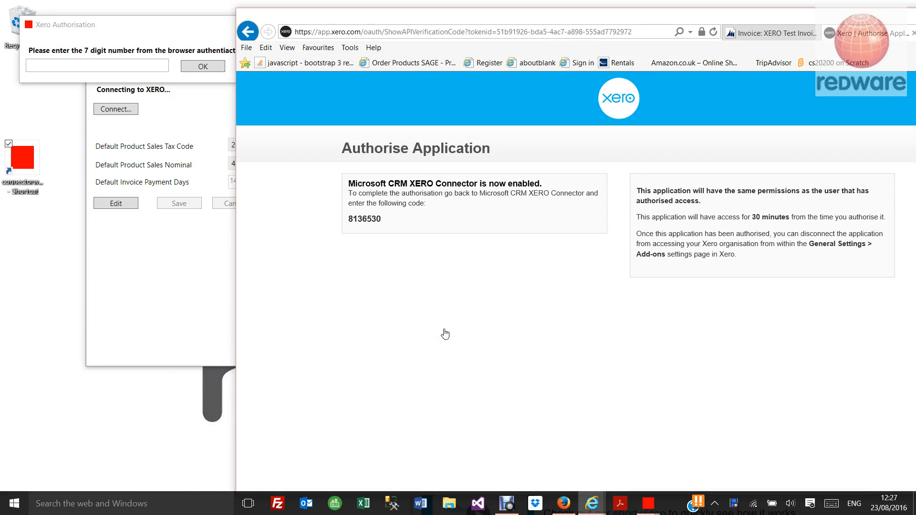
Copy the verification code from the Xero authorisation page into the connector's authorisation window and confirm it.
double_click(372, 220)
key(ctrl+c)
click(148, 70)
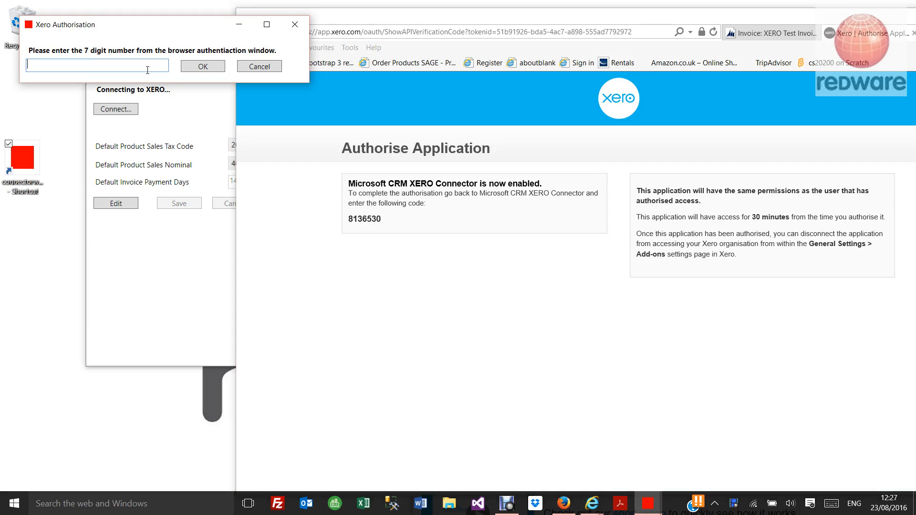
key(ctrl+v)
click(182, 70)
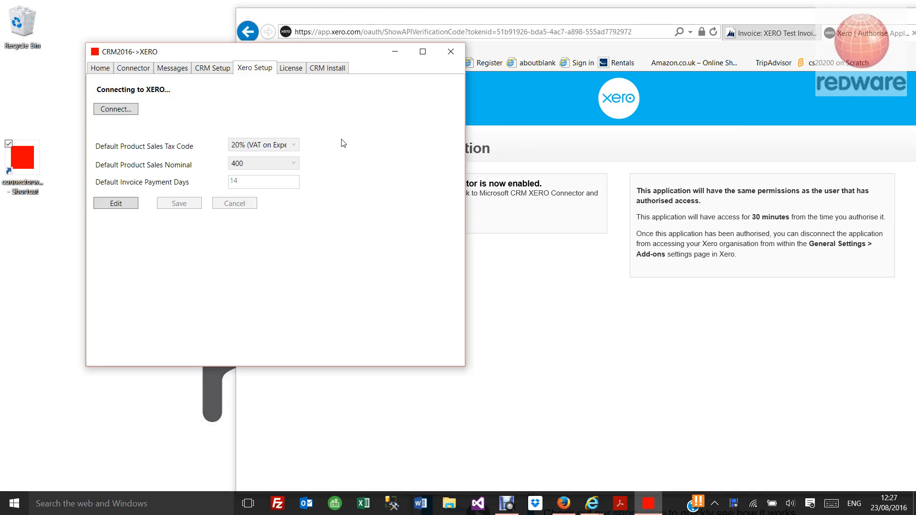
drag(466, 16, 491, 82)
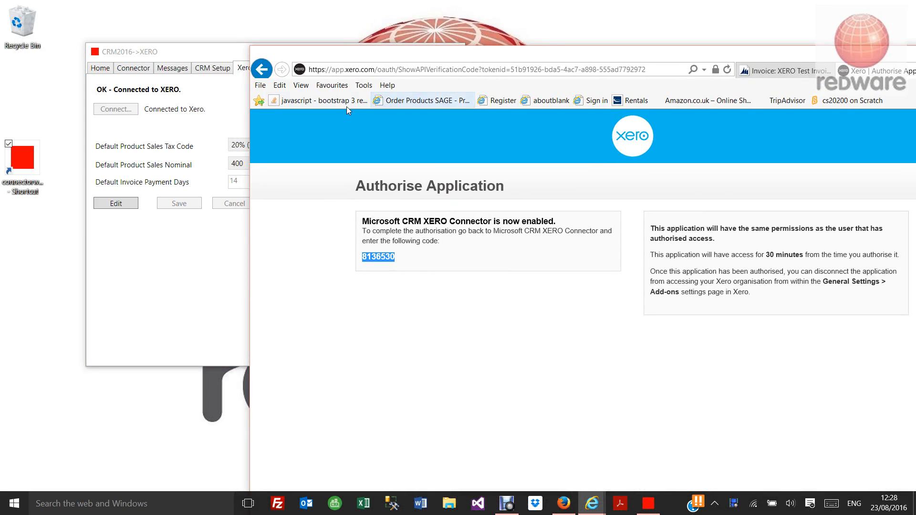
click(401, 101)
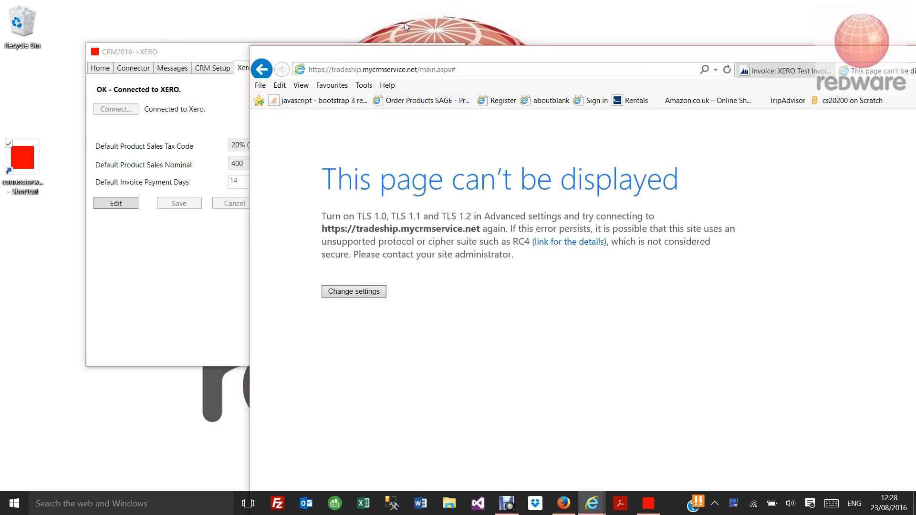
click(527, 72)
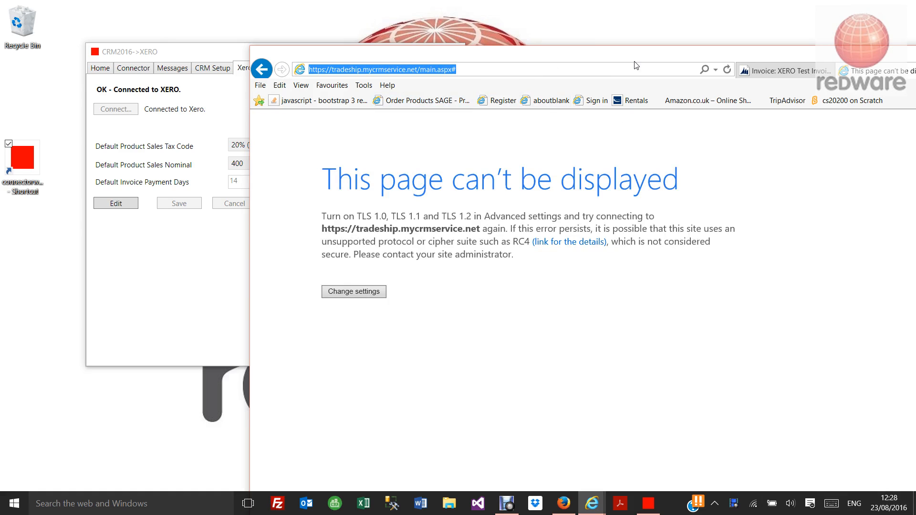
Return to the XERO Test Invoice in CRM and select Create Invoice in Accounts as its status reason.
click(777, 70)
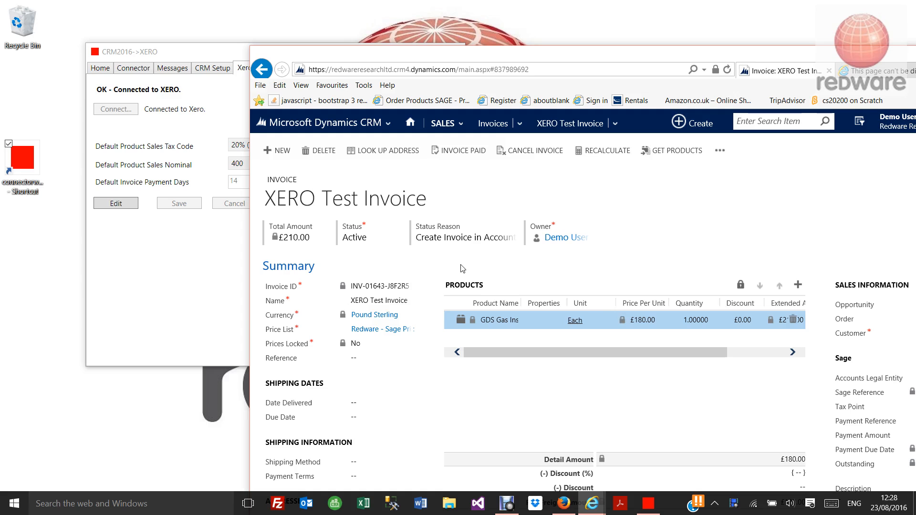
click(476, 240)
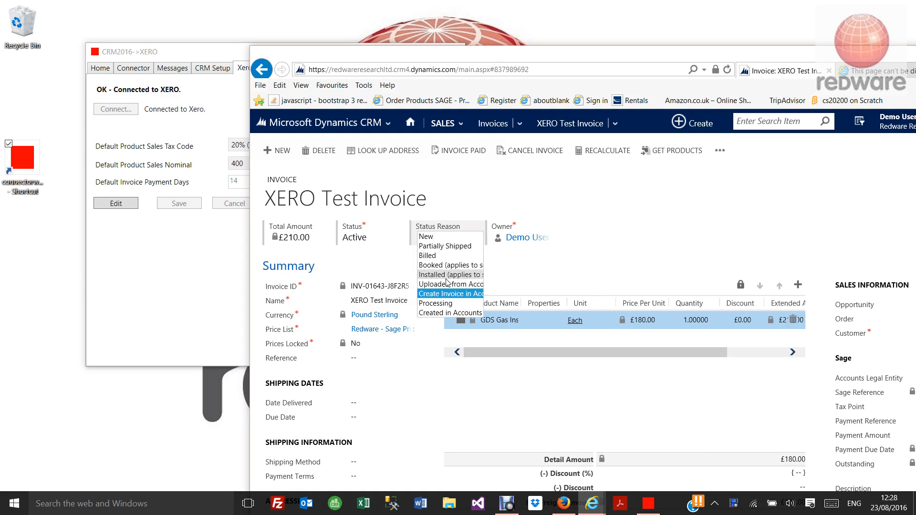
click(444, 295)
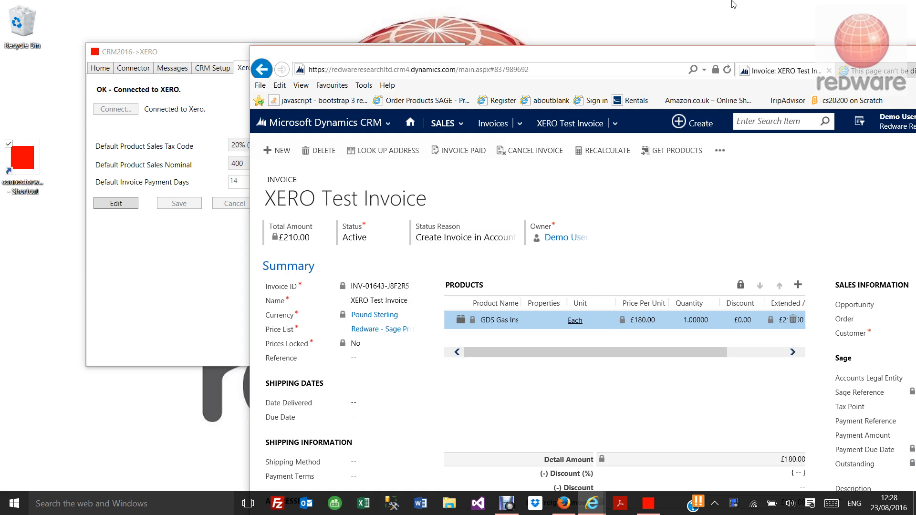
double_click(714, 59)
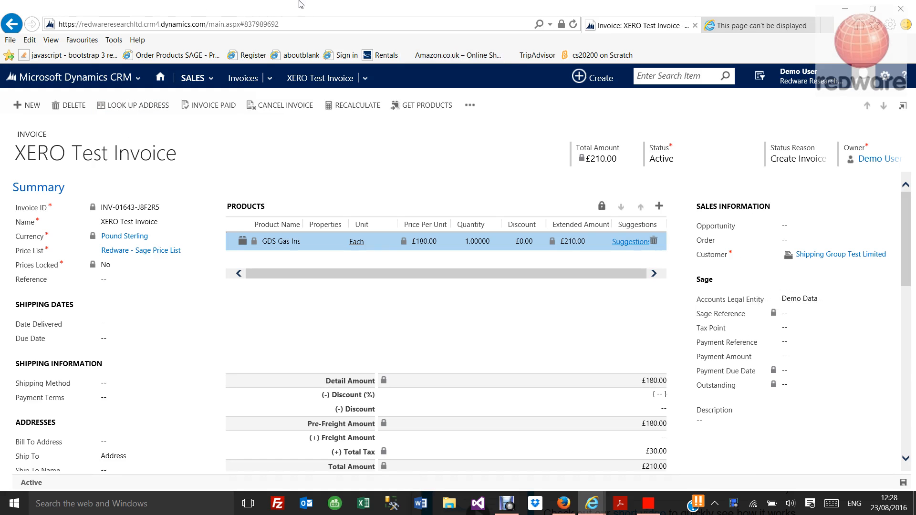
drag(275, 9, 457, 168)
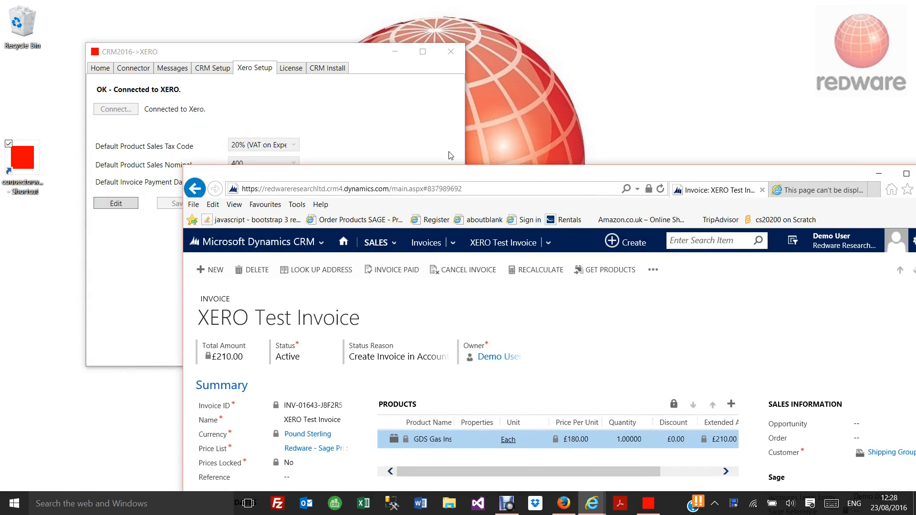
Switch to the CRM2016->XERO connector and list the INVOICE records available for upload.
click(421, 130)
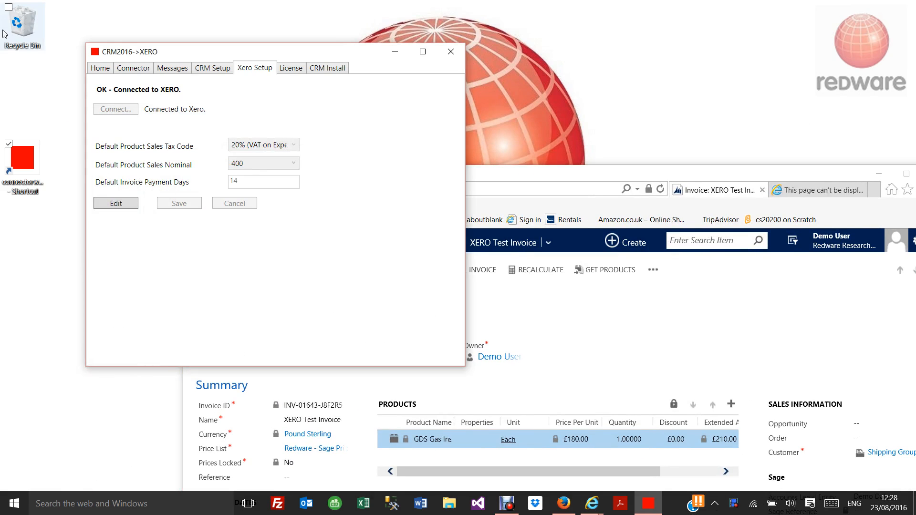
click(133, 68)
click(367, 97)
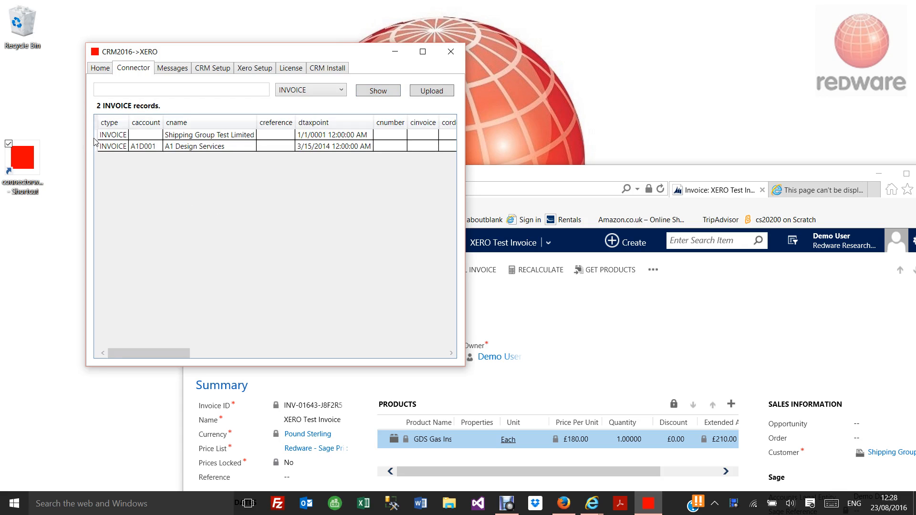
Upload the Shipping Group Test Limited invoice to Xero, confirm processing, and view the connector's message log.
click(106, 135)
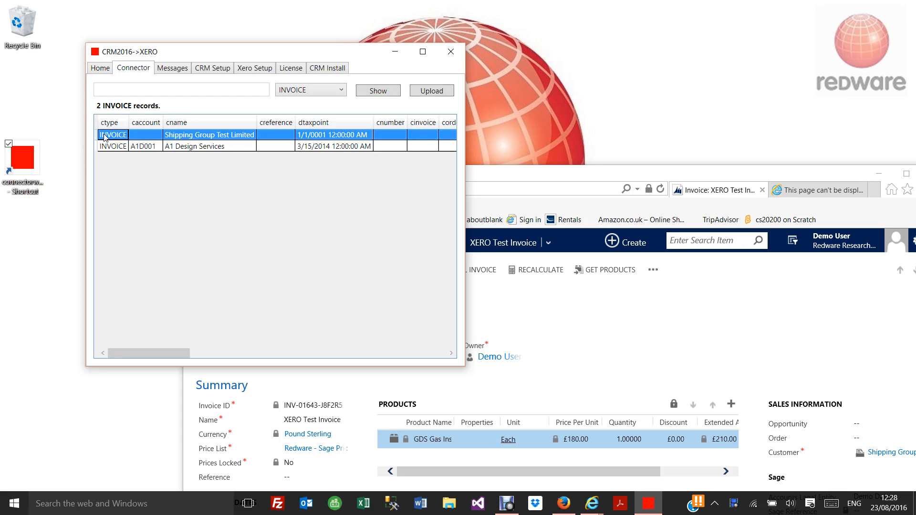
click(445, 93)
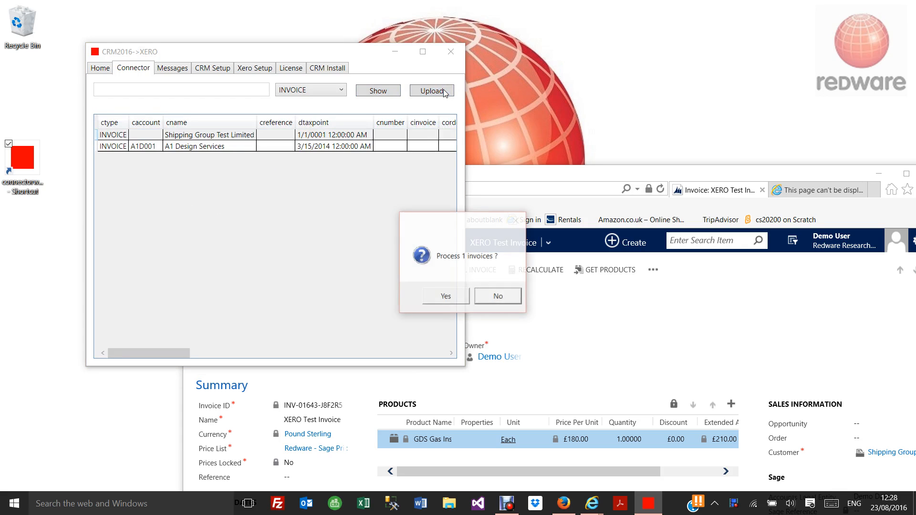
click(450, 297)
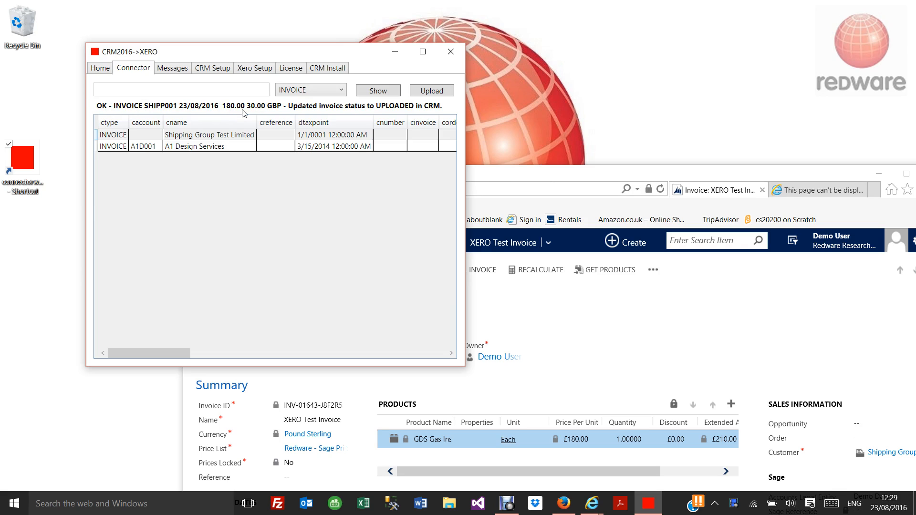
click(182, 71)
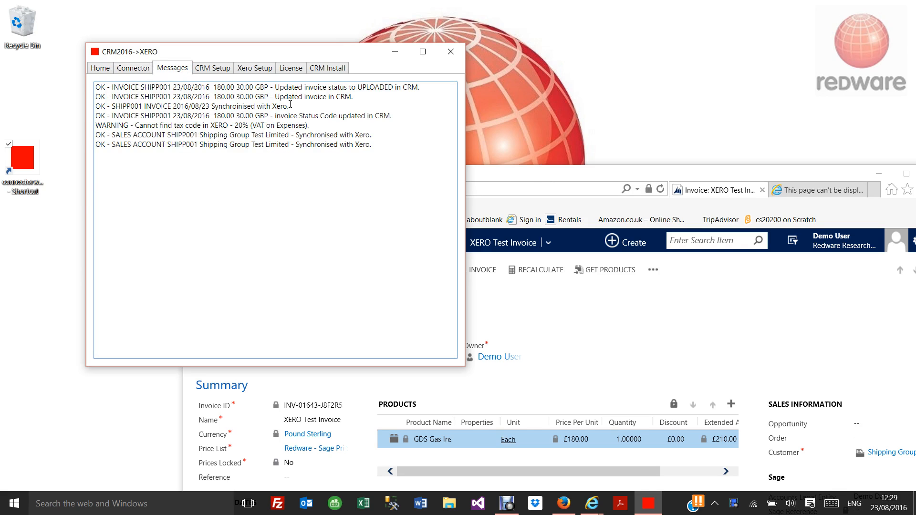
Switch to the Xero demo company in Firefox and list its draft sales invoices.
drag(603, 166, 572, 402)
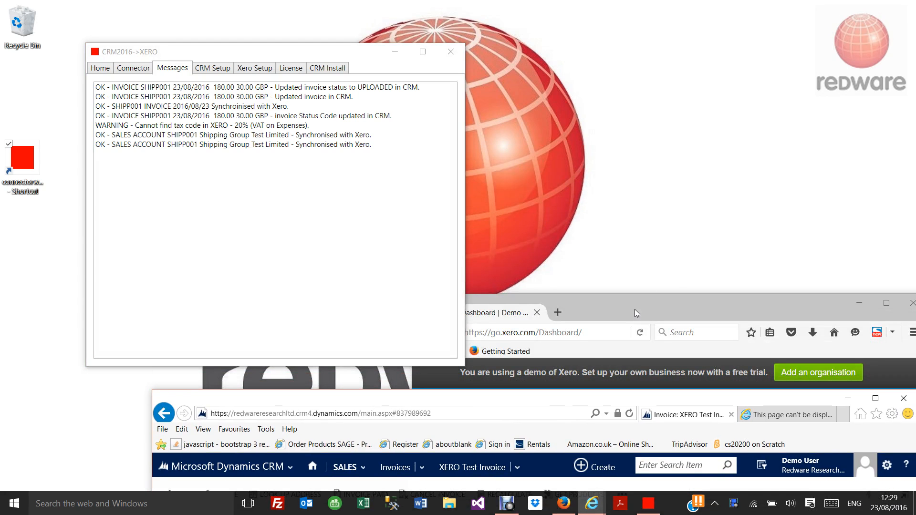
double_click(650, 300)
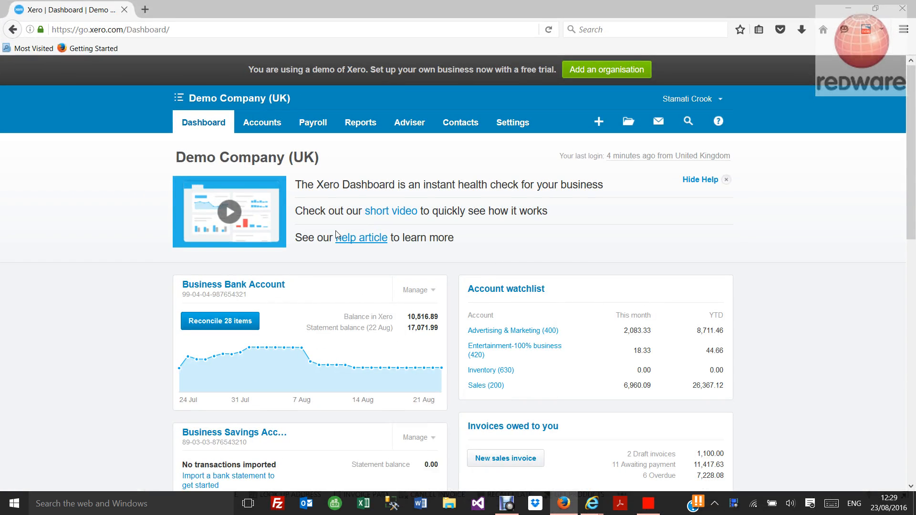
click(261, 118)
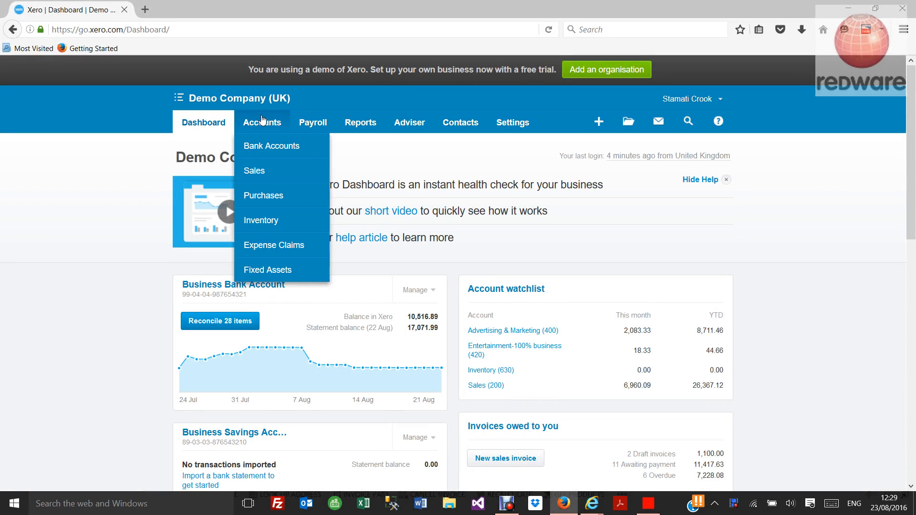
click(252, 173)
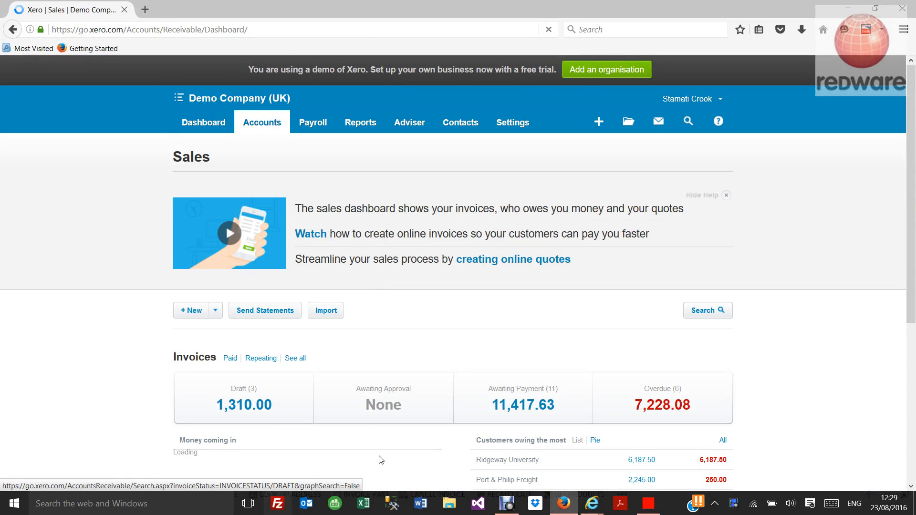
scroll(166, 428, down, 3)
click(235, 334)
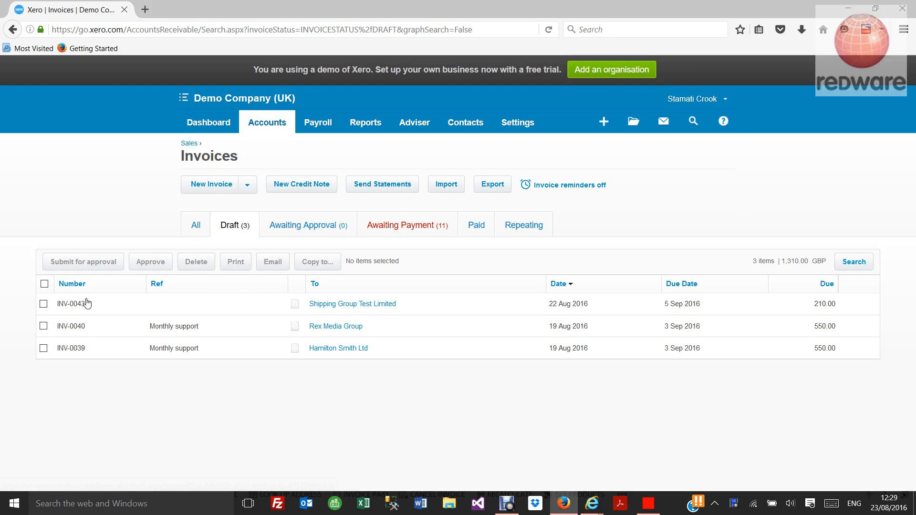
Approve the draft invoice for Shipping Group Test Limited and confirm the approval.
click(43, 304)
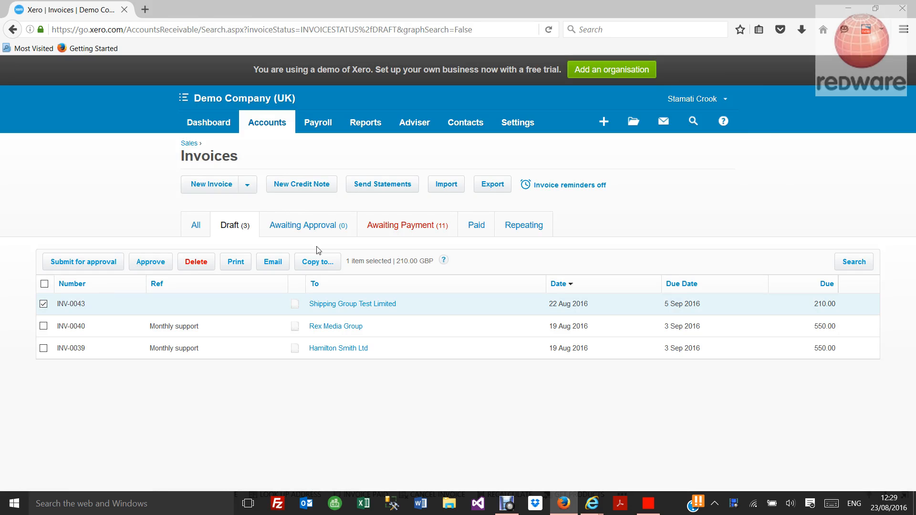
click(155, 262)
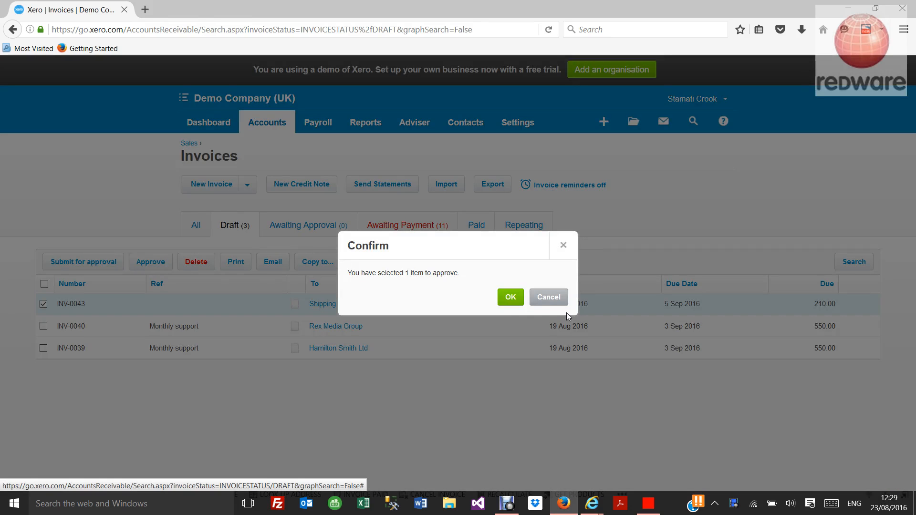
click(511, 298)
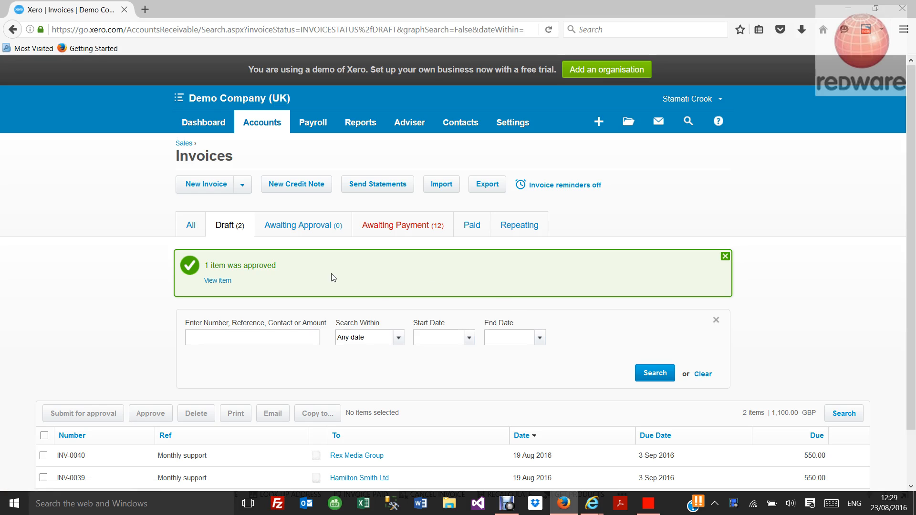
Open the approved invoice and examine its item description, tax rate, VAT adjustment and totals.
click(227, 282)
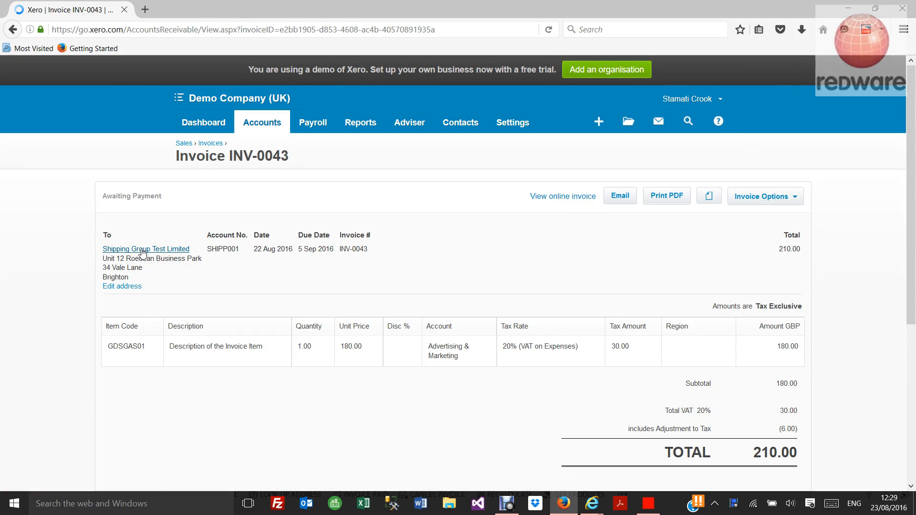
drag(118, 346, 264, 359)
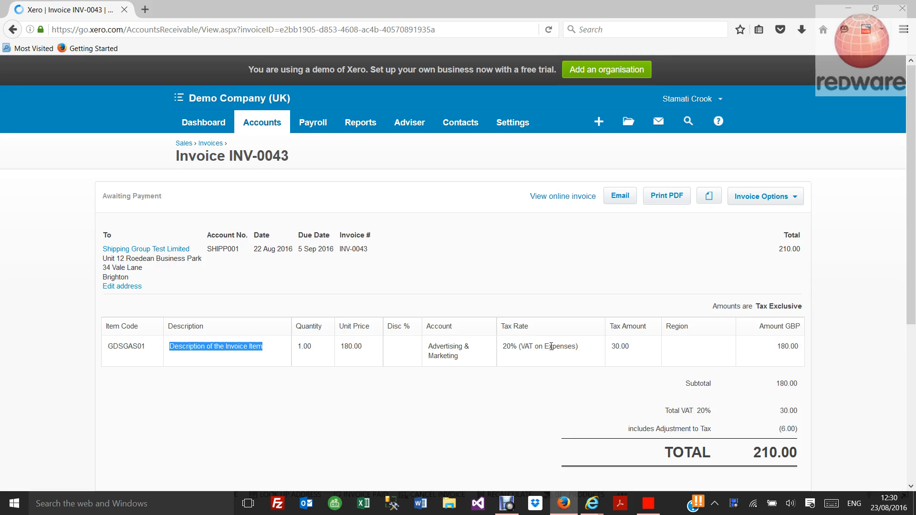
drag(802, 430, 852, 453)
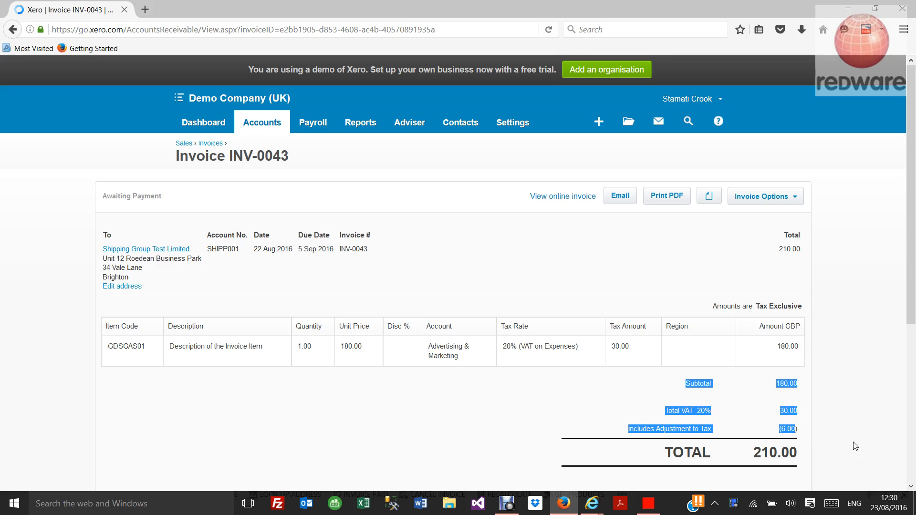
click(859, 444)
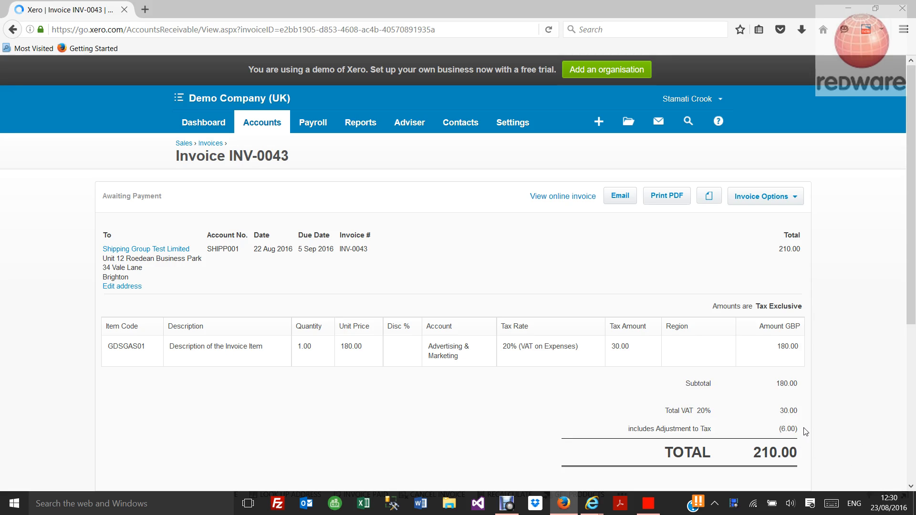
Try to print the approved invoice as a PDF, choosing to mark it as sent.
click(668, 198)
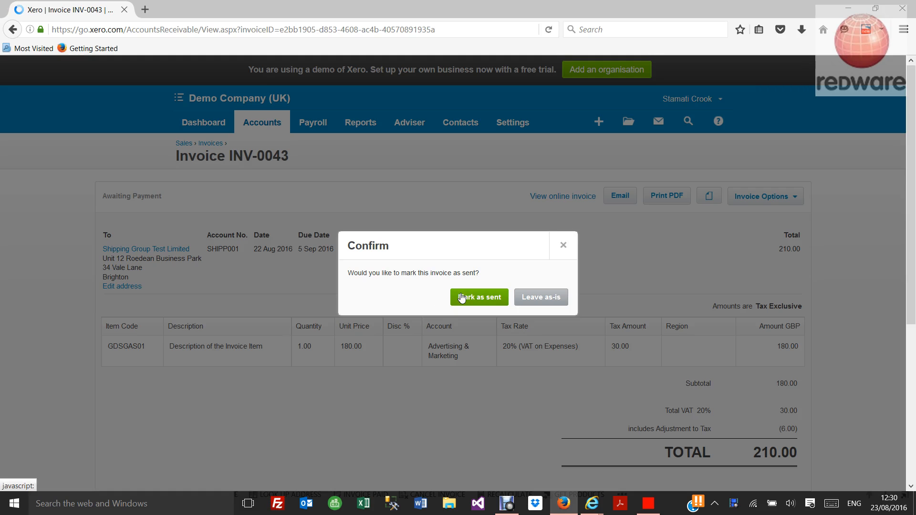
click(477, 297)
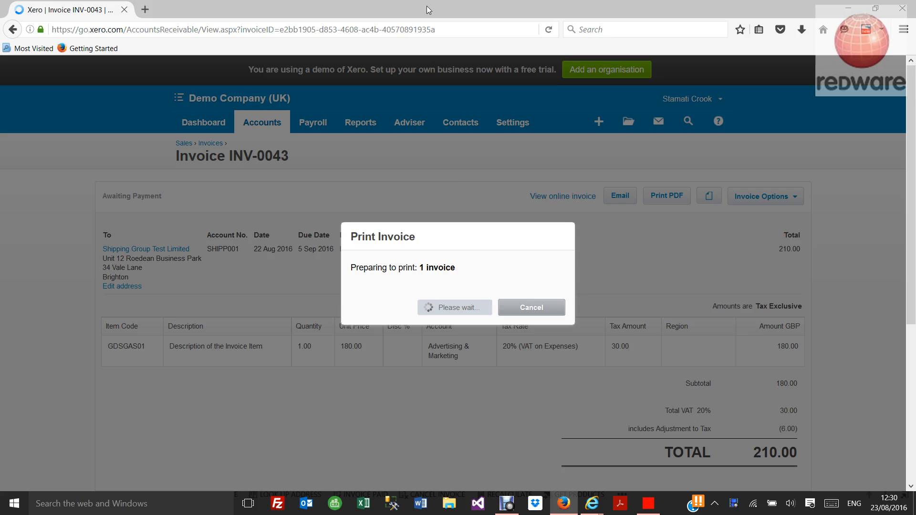
Switch to the CRM2016->XERO connector and list the CUSTOMER records available for upload.
click(653, 510)
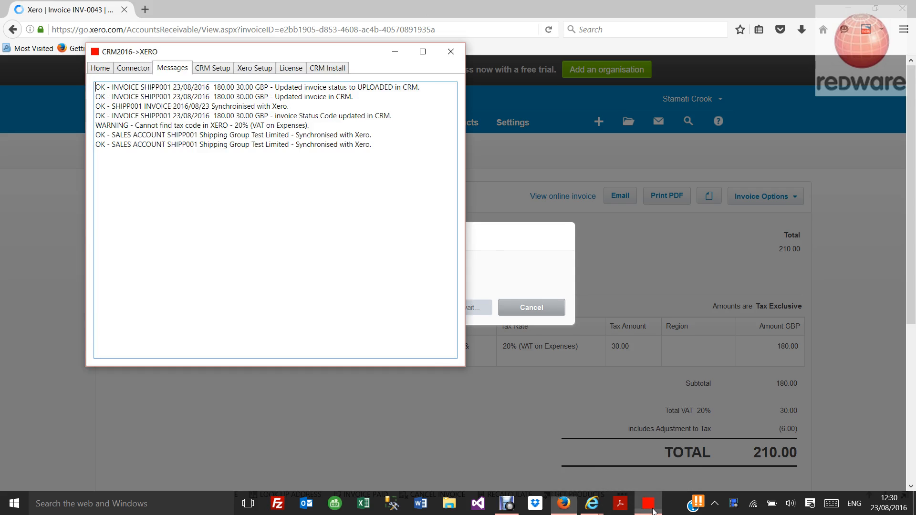
click(139, 70)
click(313, 90)
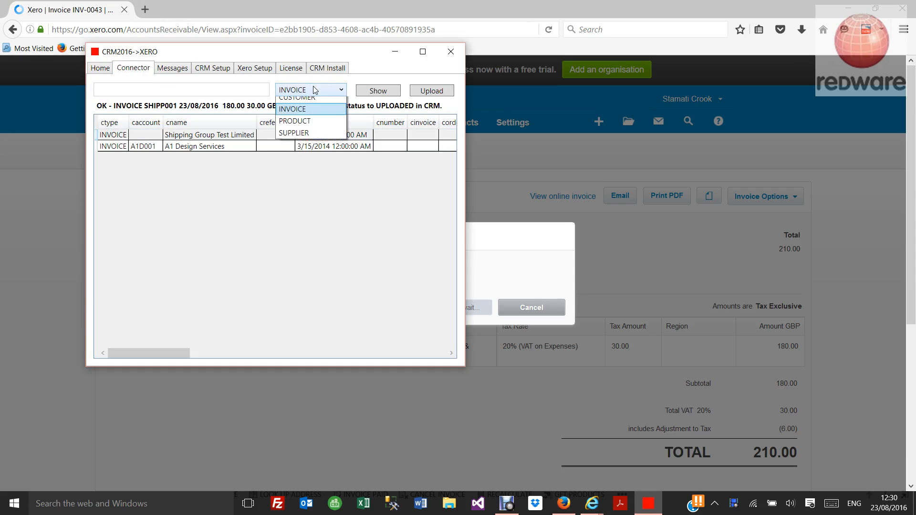
click(301, 105)
click(378, 91)
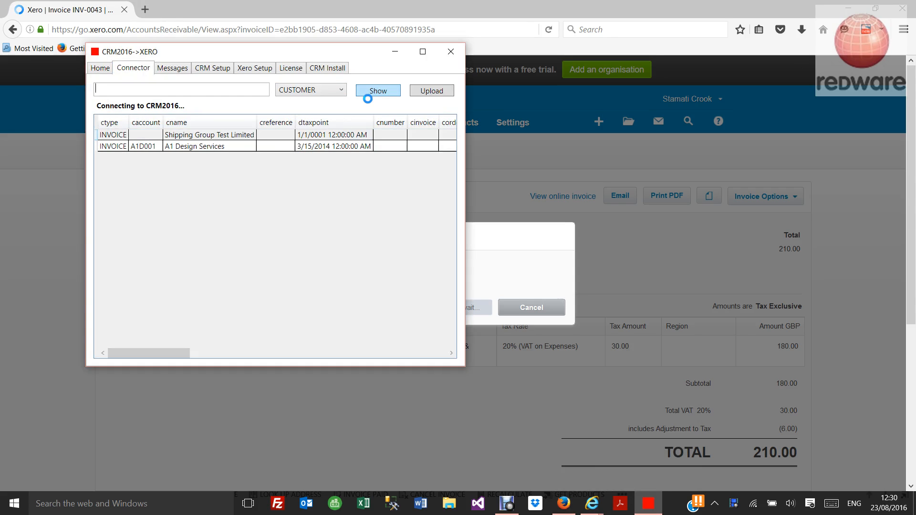
Upload the customers ABS Garages Liomited and ABC02 Limited together to Xero and confirm processing.
click(175, 202)
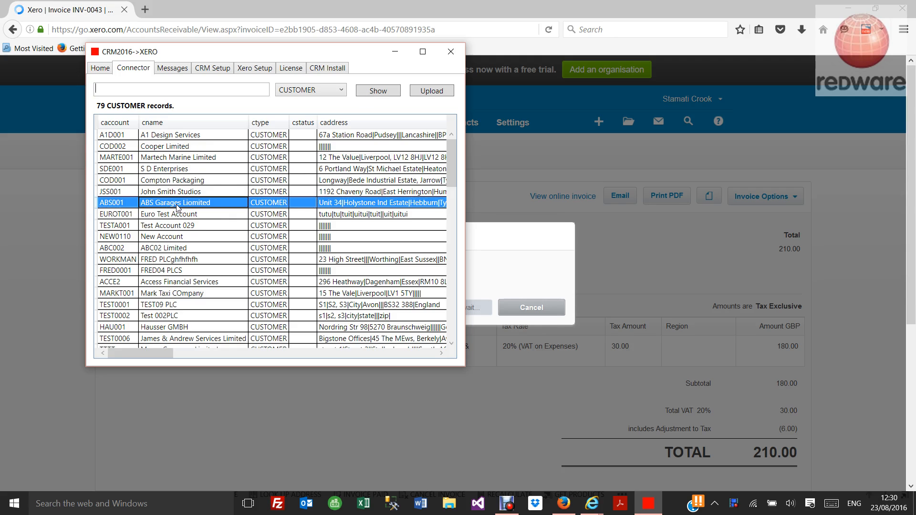
ctrl+click(178, 251)
click(432, 91)
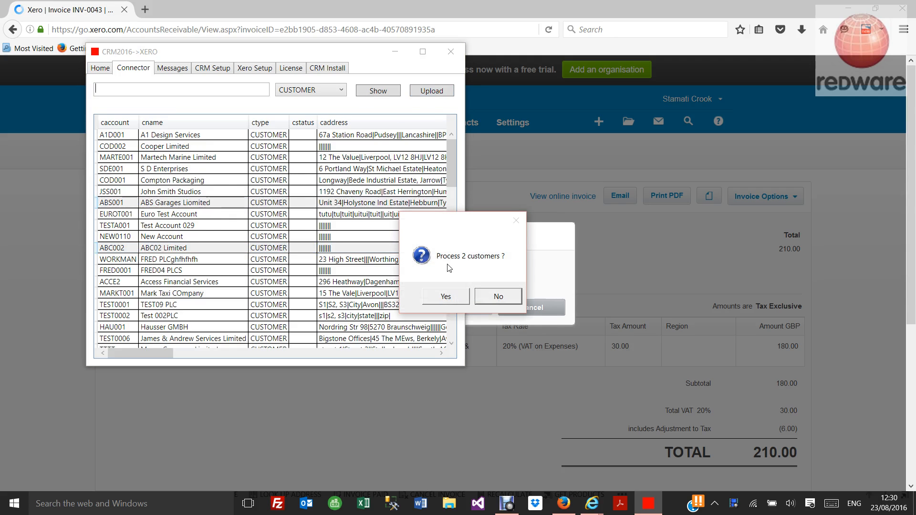
click(446, 297)
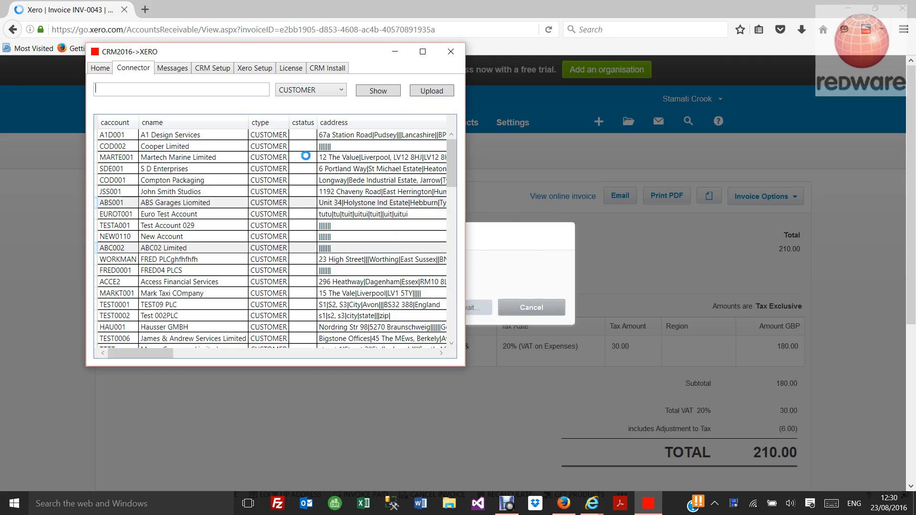
List the PRODUCT records available for upload in the connector.
click(313, 95)
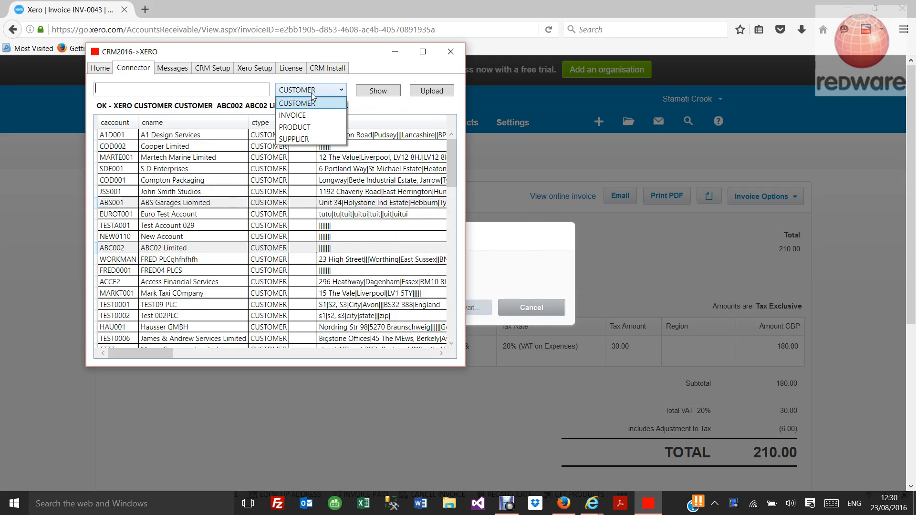
click(294, 126)
click(362, 97)
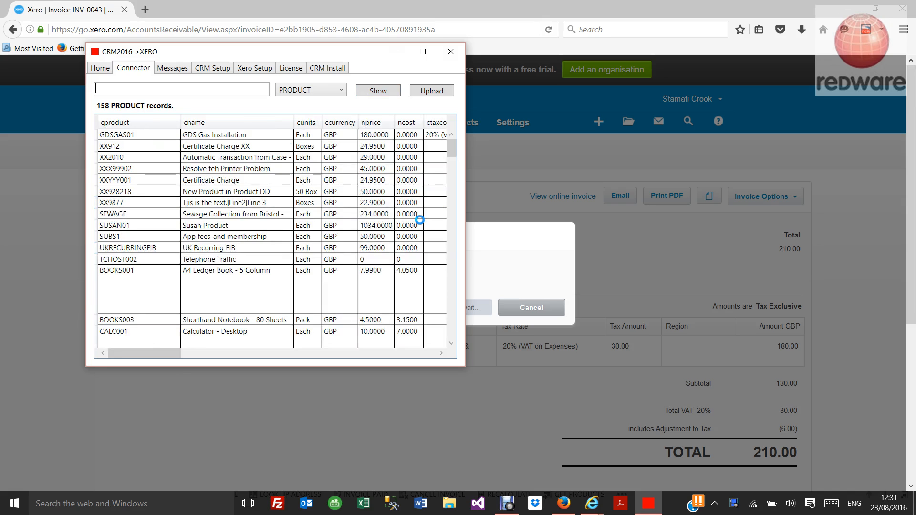
Switch to Microsoft Dynamics CRM and reload the XERO Test Invoice from the recently viewed records, declining to send the error report.
drag(399, 5, 485, 461)
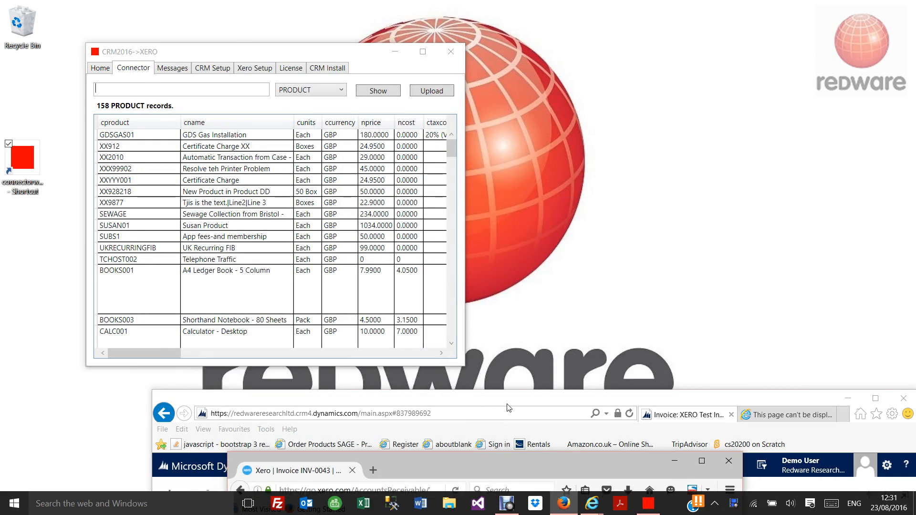
double_click(508, 403)
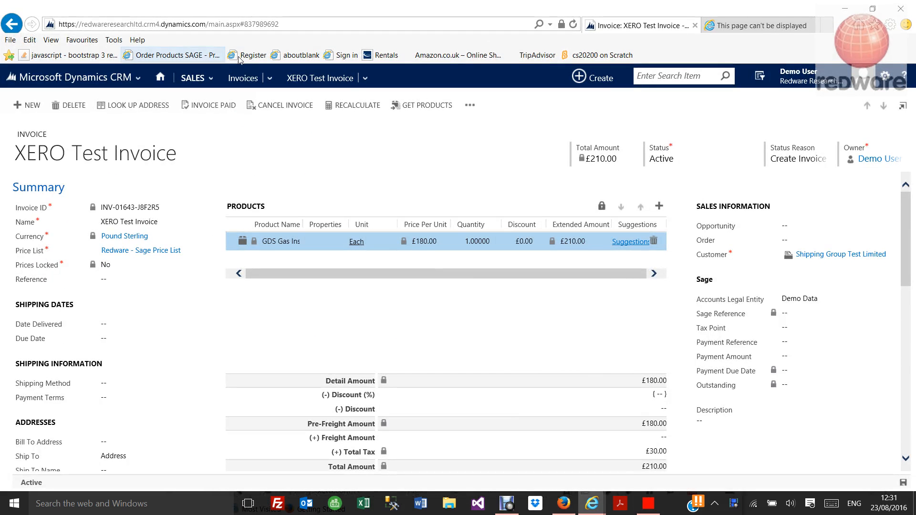
click(270, 78)
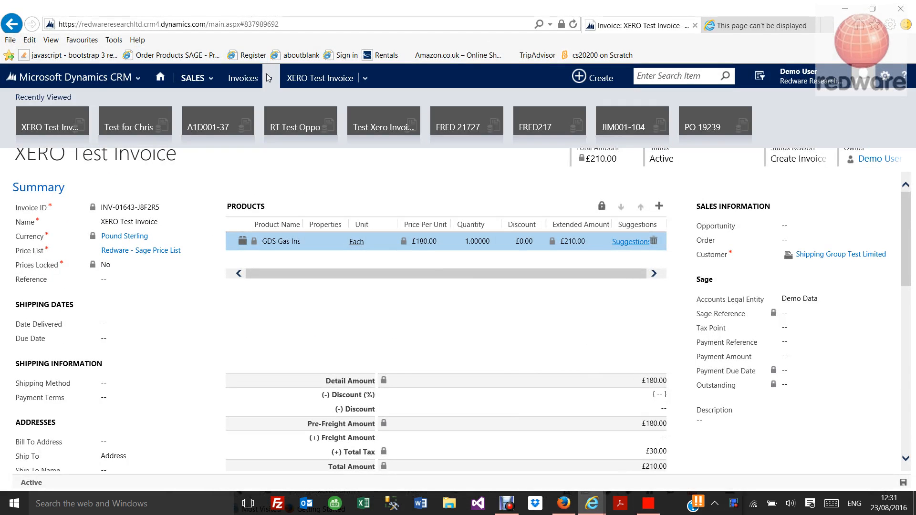
click(44, 116)
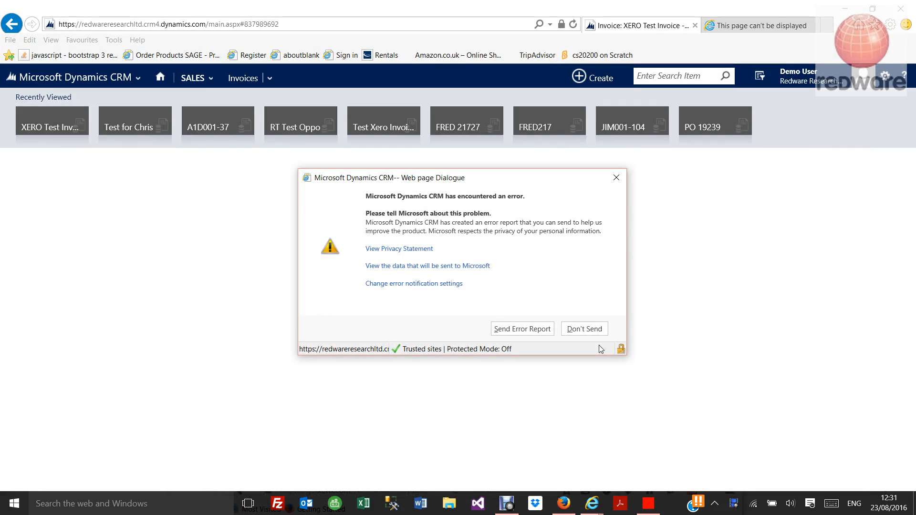
click(599, 332)
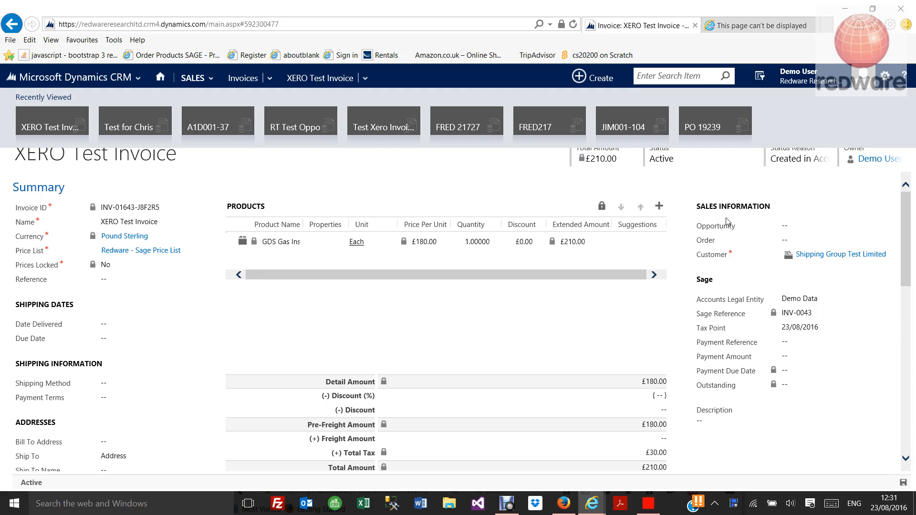
Uncover the connector window and review the record types it can transfer without changing the selected one.
drag(467, 14, 638, 231)
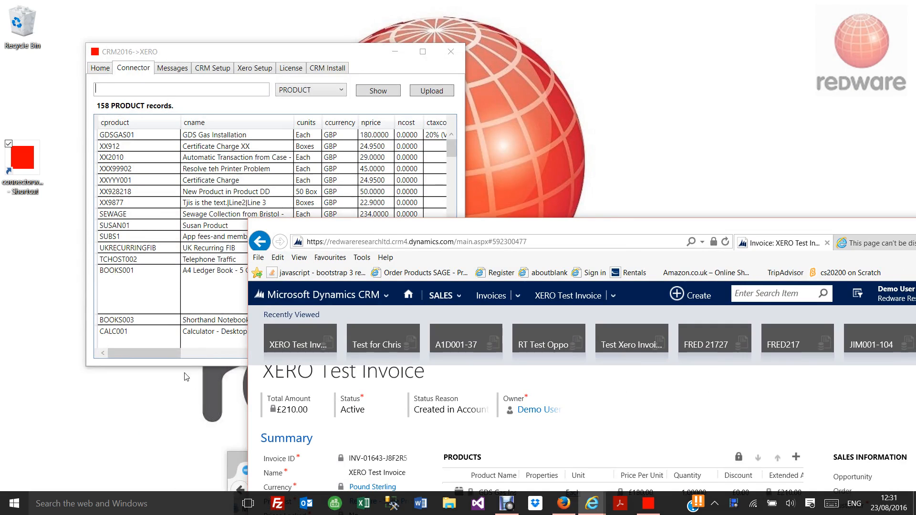
click(326, 92)
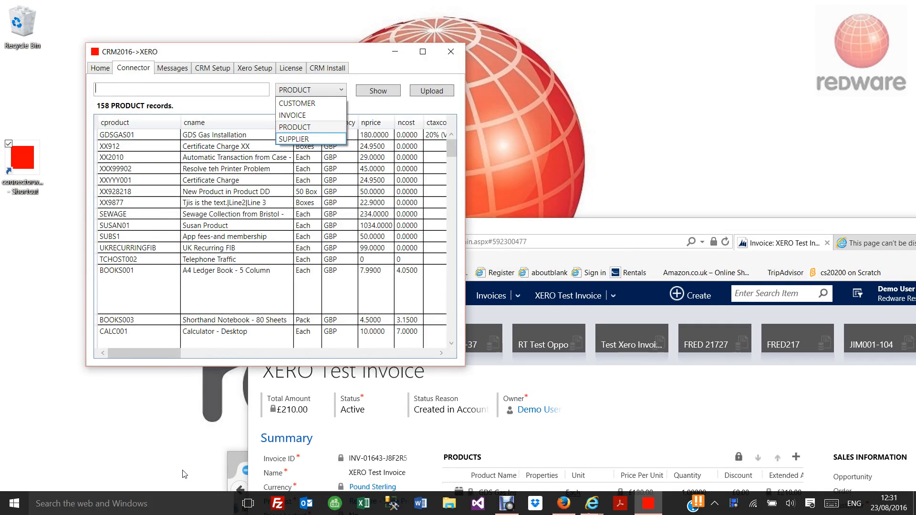
click(168, 464)
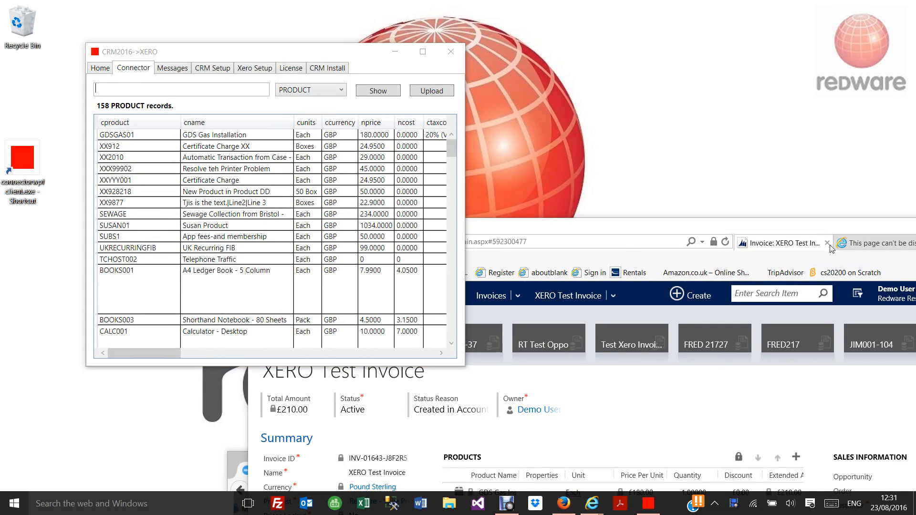
Return to the Xero invoice, cancel its pending print job and dismiss the error message.
drag(812, 226, 893, 30)
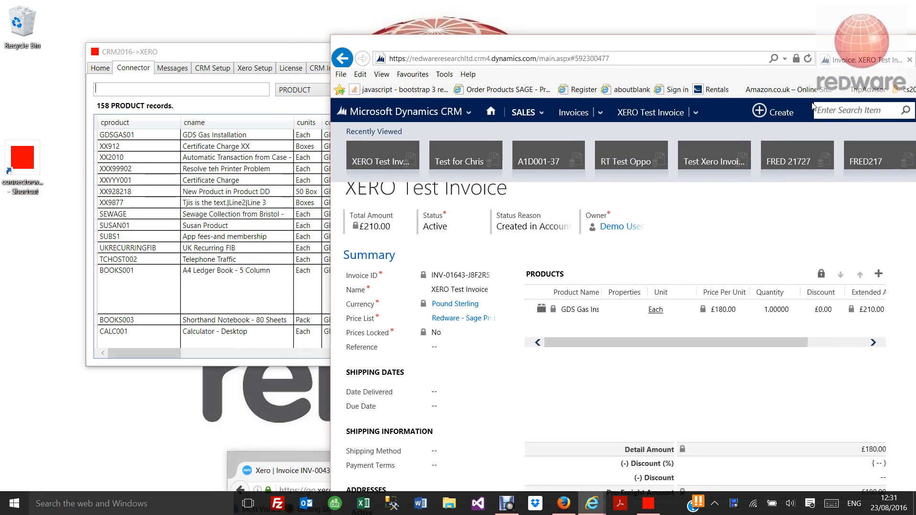
double_click(302, 457)
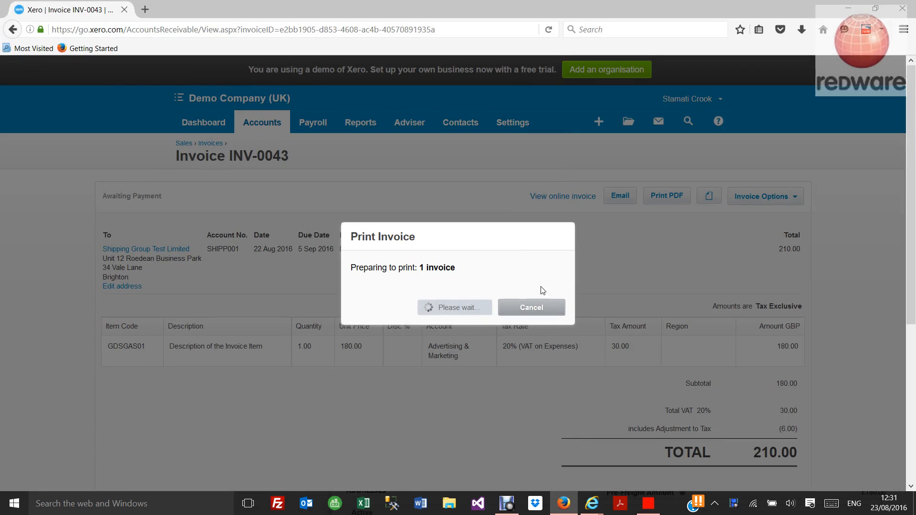
triple_click(529, 316)
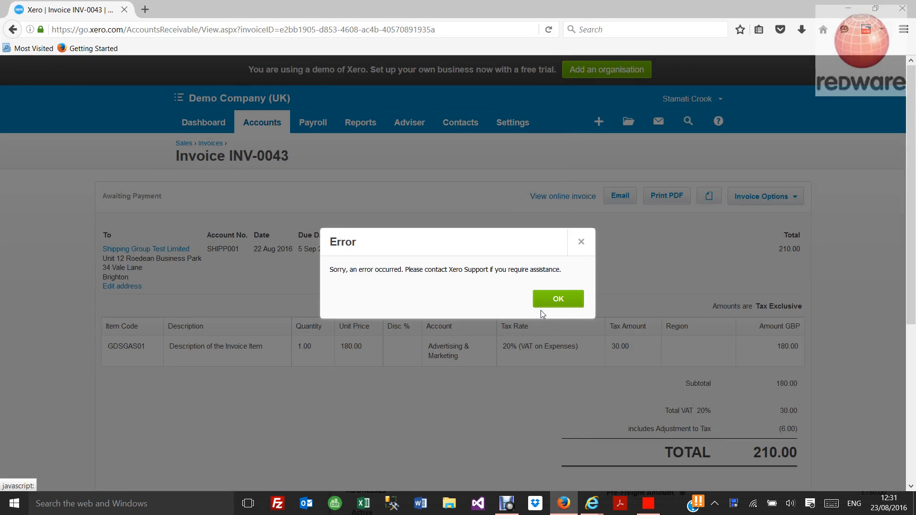
click(565, 303)
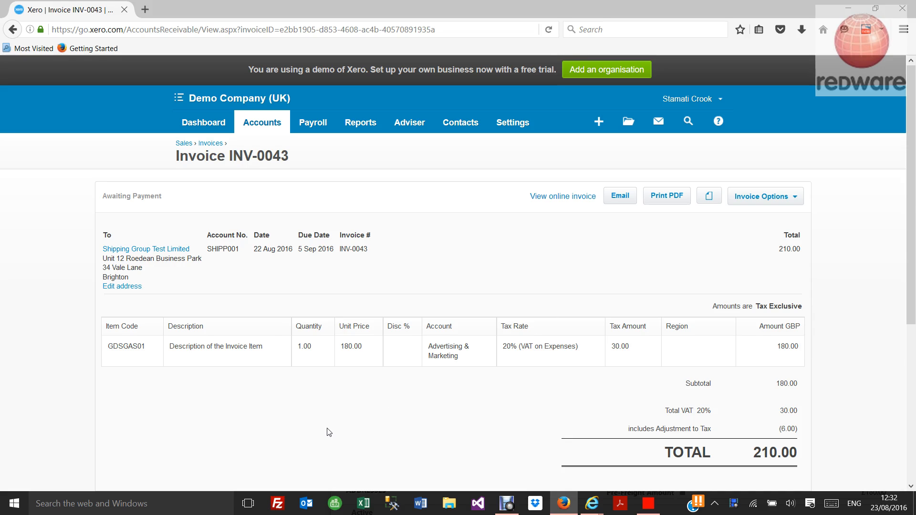
Clear the desktop by closing the connector, moving the browser windows aside and minimising the Xero window.
drag(366, 21, 396, 225)
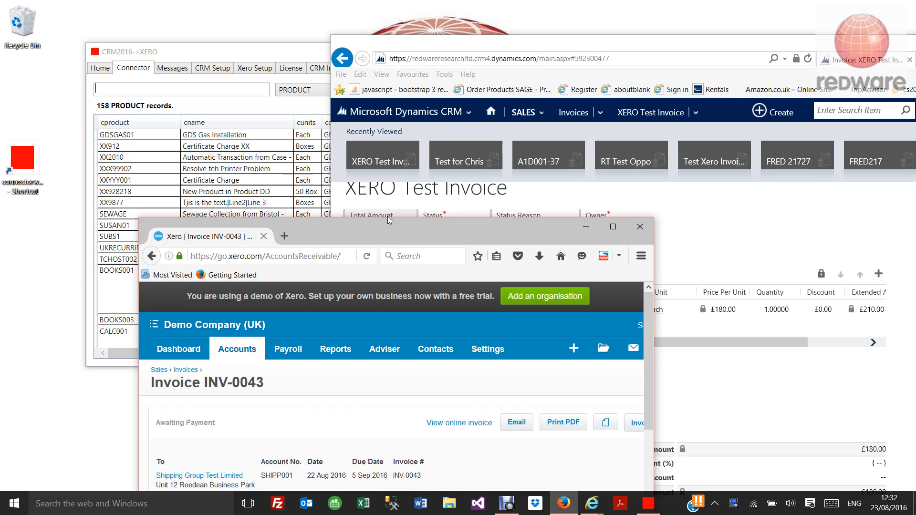
drag(845, 45, 573, 329)
click(451, 52)
drag(512, 225, 691, 388)
drag(541, 319, 563, 468)
click(767, 390)
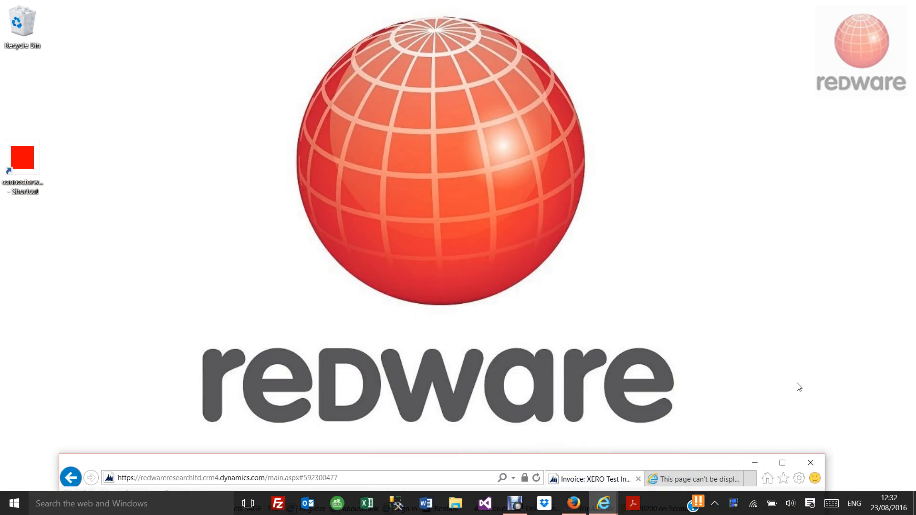